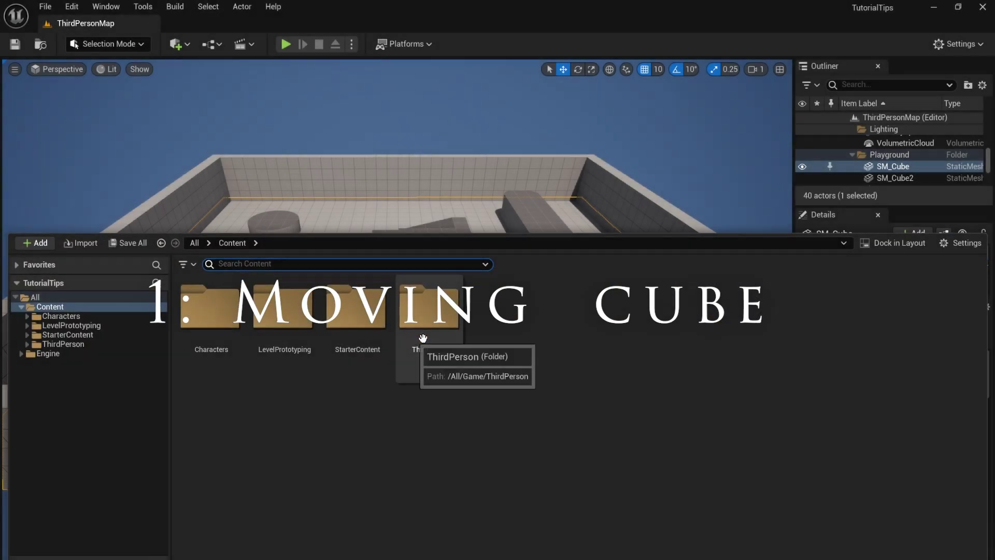
# - Create an Actor Blueprint class named BP_Movingcube and open it
pyautogui.rightClick(524, 305)
pyautogui.click(587, 243)
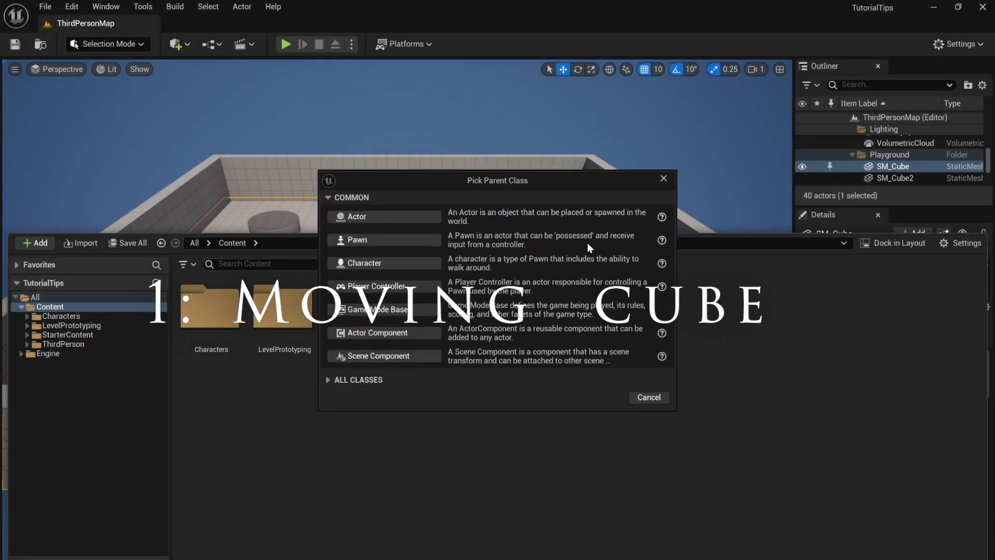
pyautogui.click(388, 216)
pyautogui.doubleClick(499, 322)
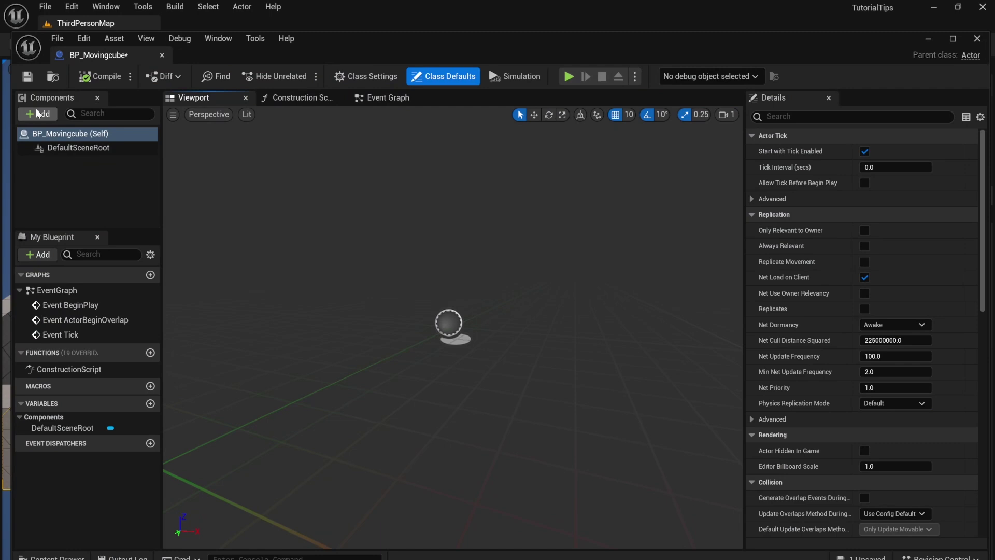
# - Add Rotating Movement and Interp To Movement components to BP_Movingcube, compiling in between
pyautogui.click(36, 113)
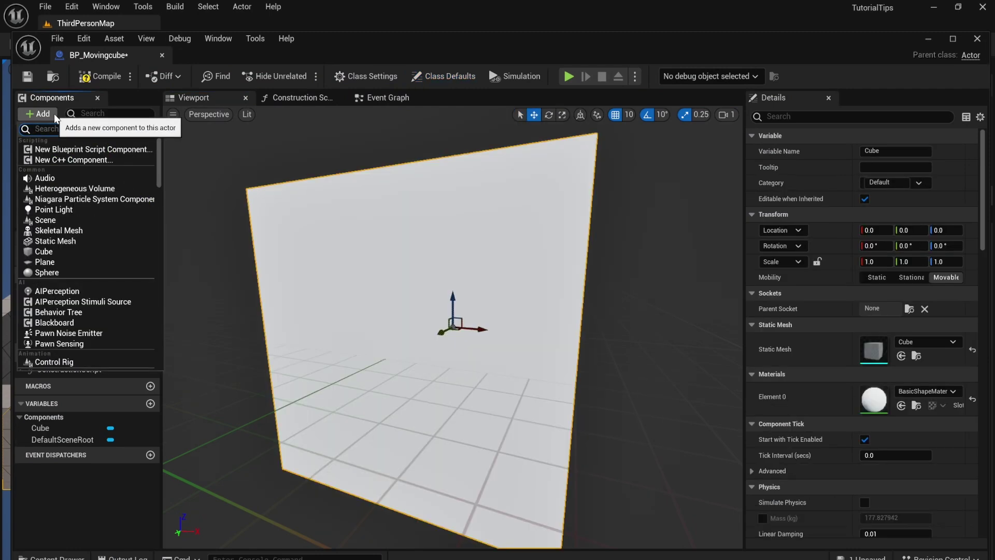
pyautogui.write('rot')
pyautogui.click(60, 148)
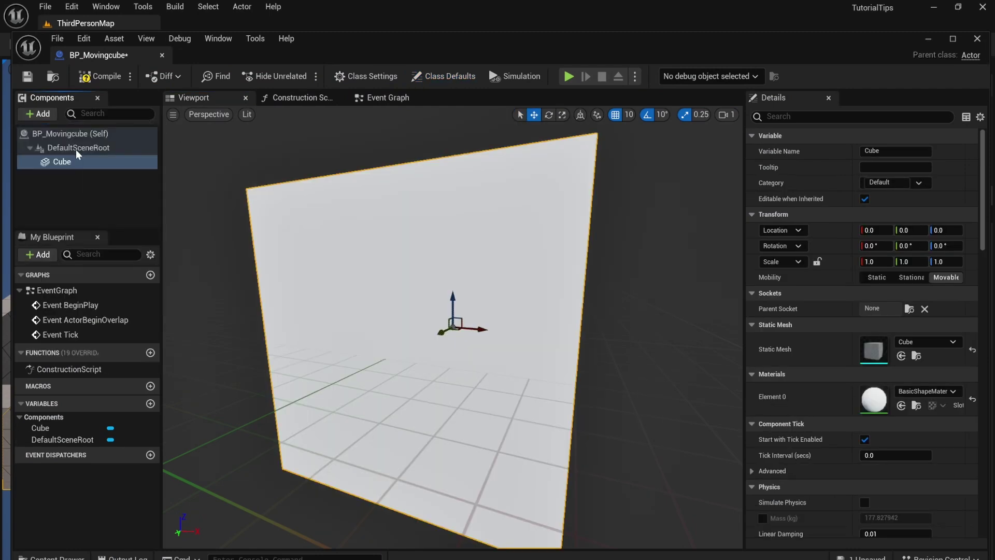
pyautogui.click(99, 77)
pyautogui.click(41, 114)
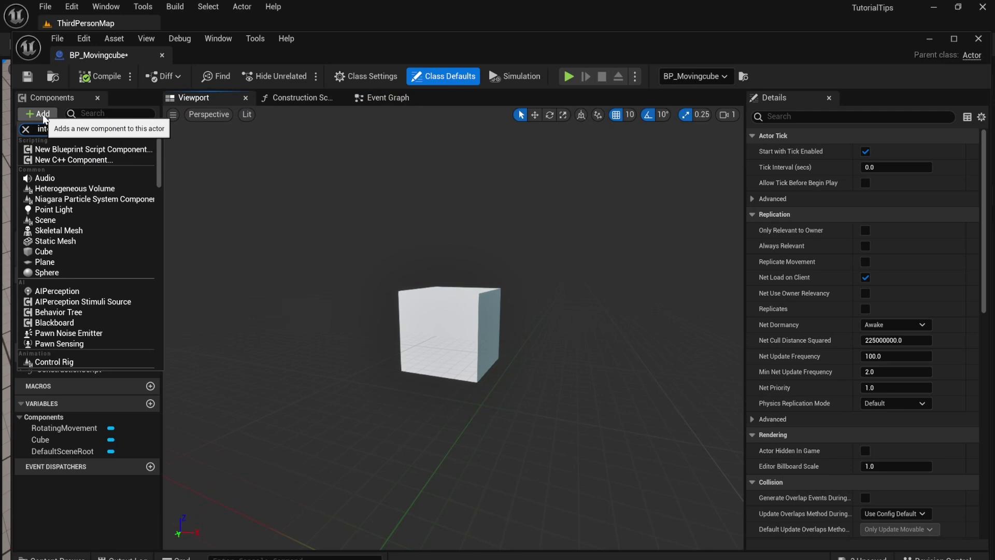
pyautogui.write('int')
pyautogui.click(96, 149)
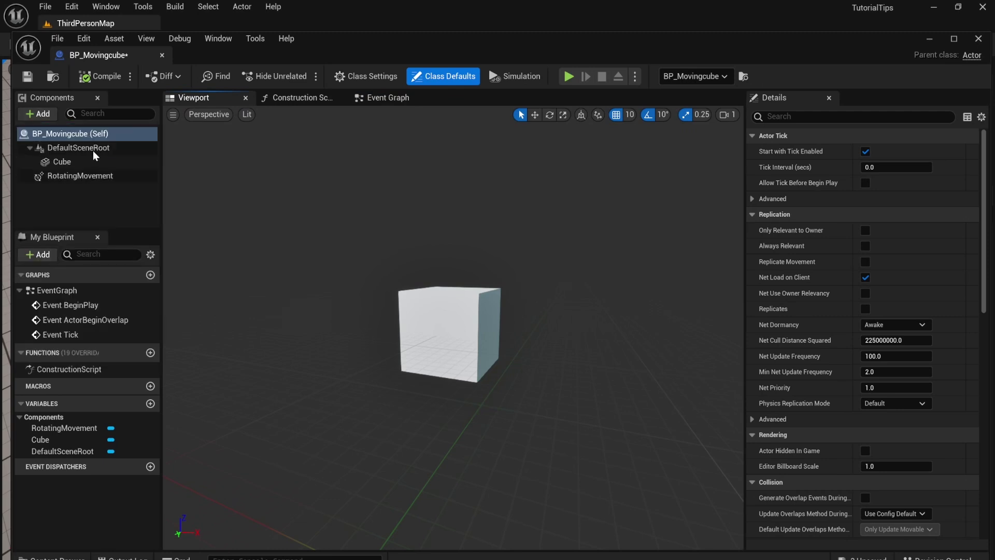
# - Add a third control point, raise the second one to Z 100, and keep behaviour One Shot
pyautogui.click(937, 278)
pyautogui.click(938, 278)
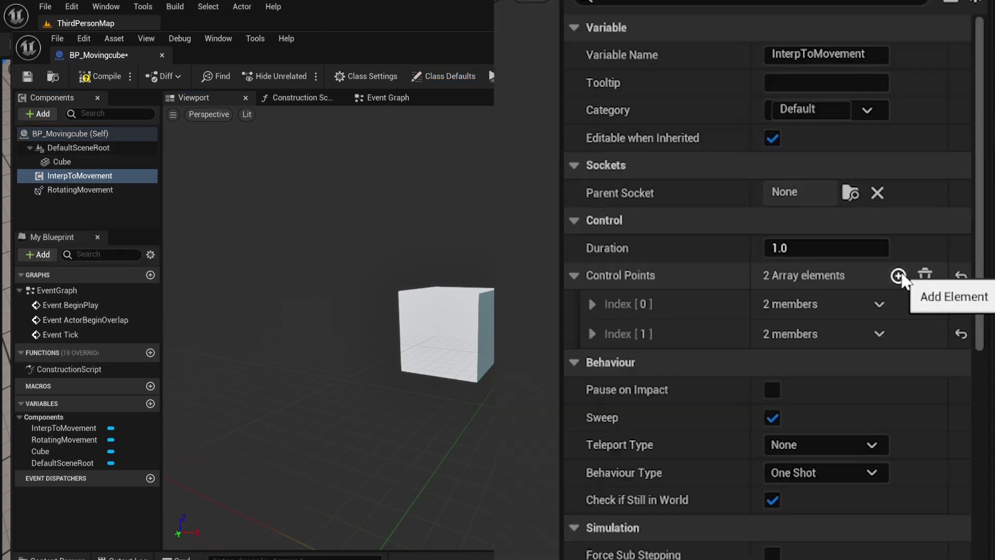
pyautogui.click(937, 278)
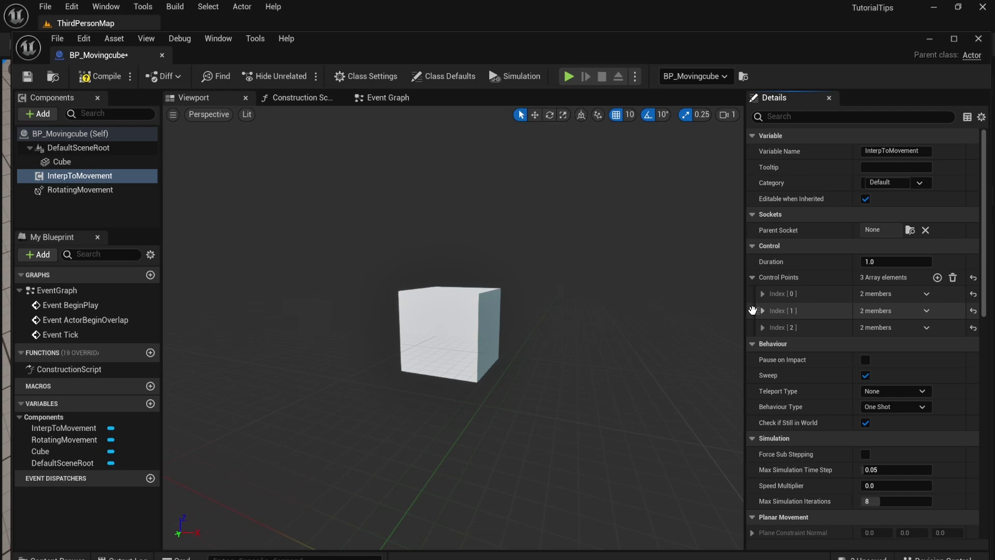
pyautogui.click(762, 311)
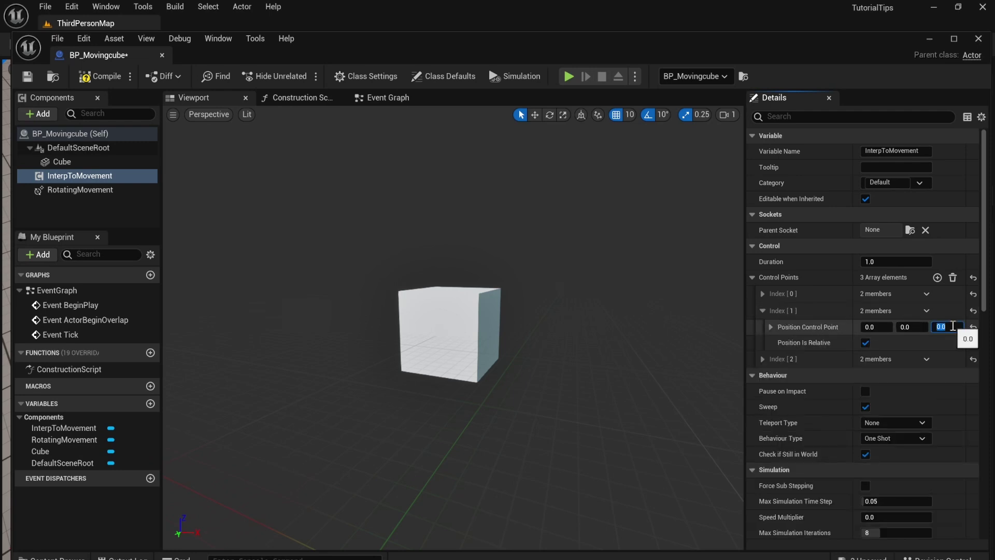
pyautogui.press('Return')
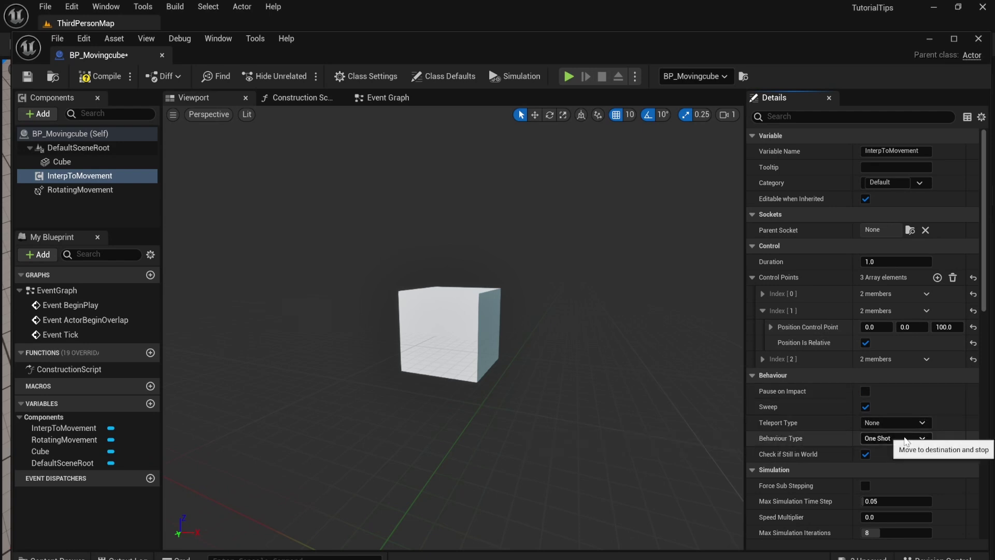
pyautogui.click(906, 441)
pyautogui.click(880, 489)
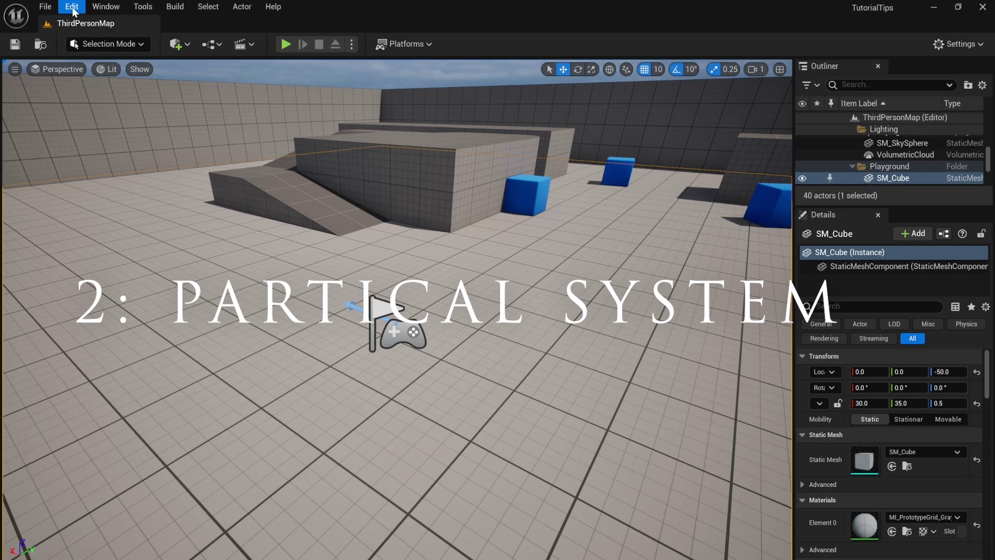
# - Check in Edit > Plugins that the Niagara plugin is enabled
pyautogui.click(72, 8)
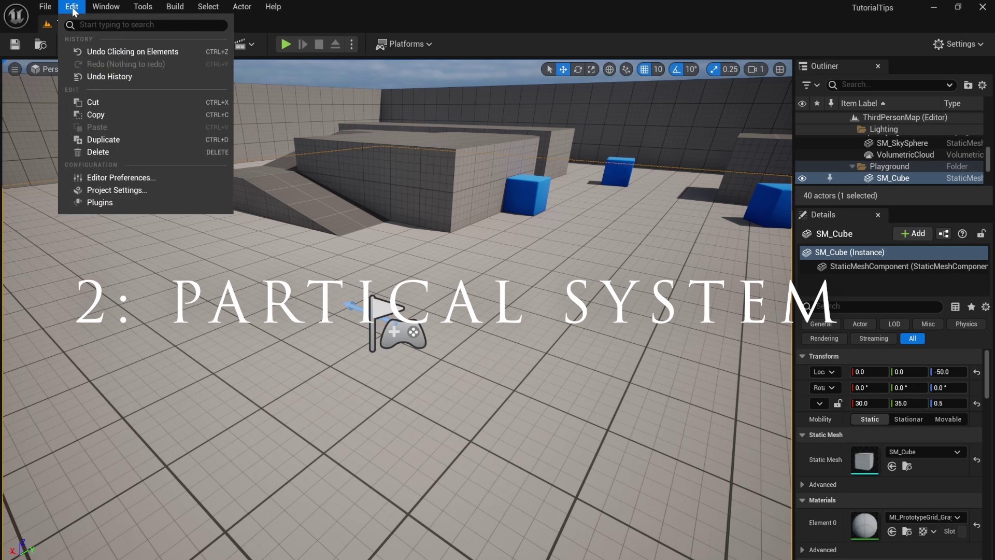
pyautogui.click(129, 207)
pyautogui.write('niaga')
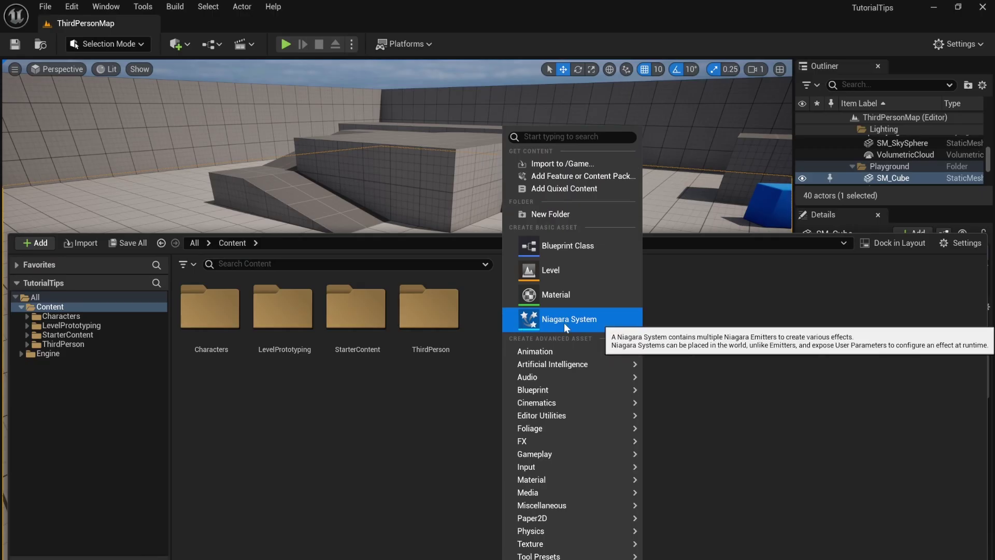
# - Create a Niagara System from the BlowingParticles template and open NewNiagaraSystem
pyautogui.click(564, 322)
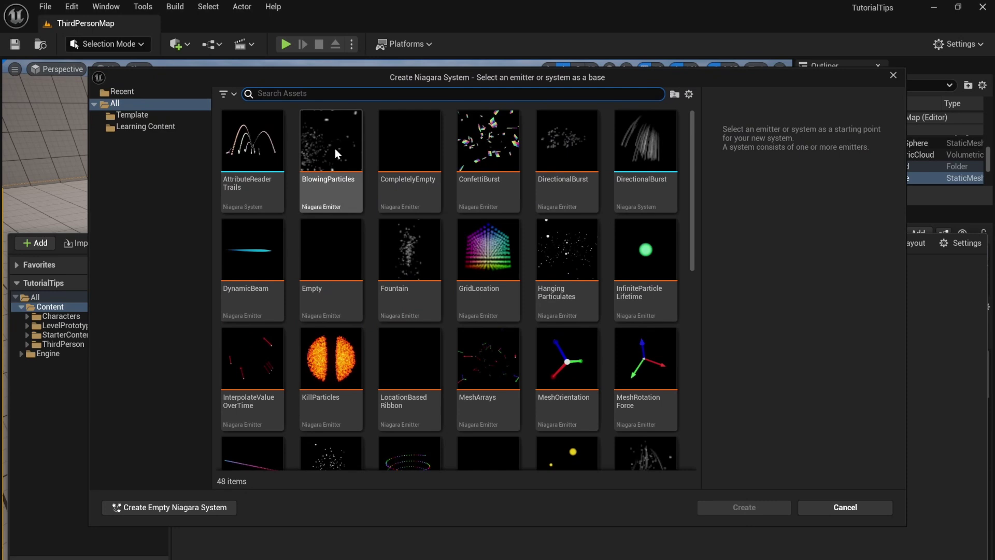
pyautogui.click(334, 148)
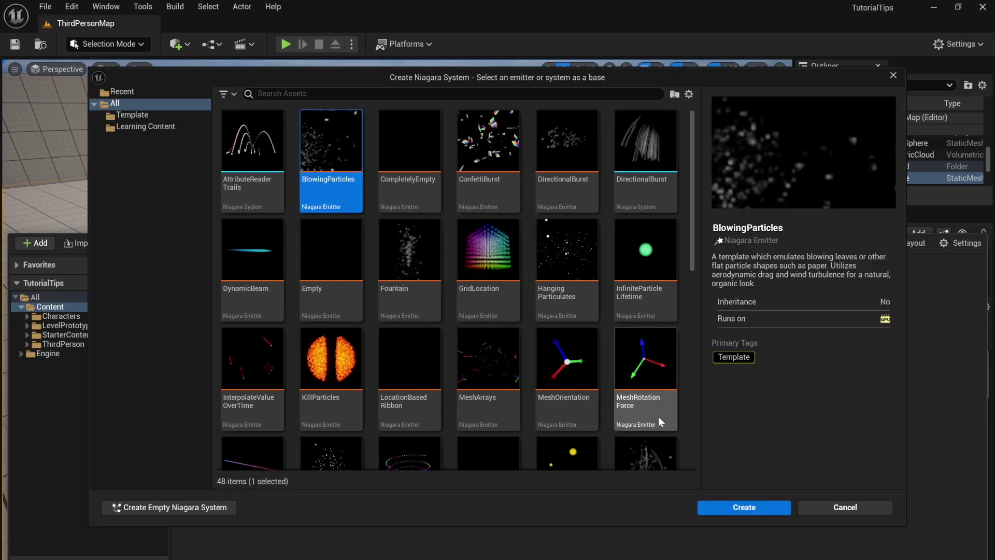
pyautogui.click(745, 507)
pyautogui.doubleClick(503, 317)
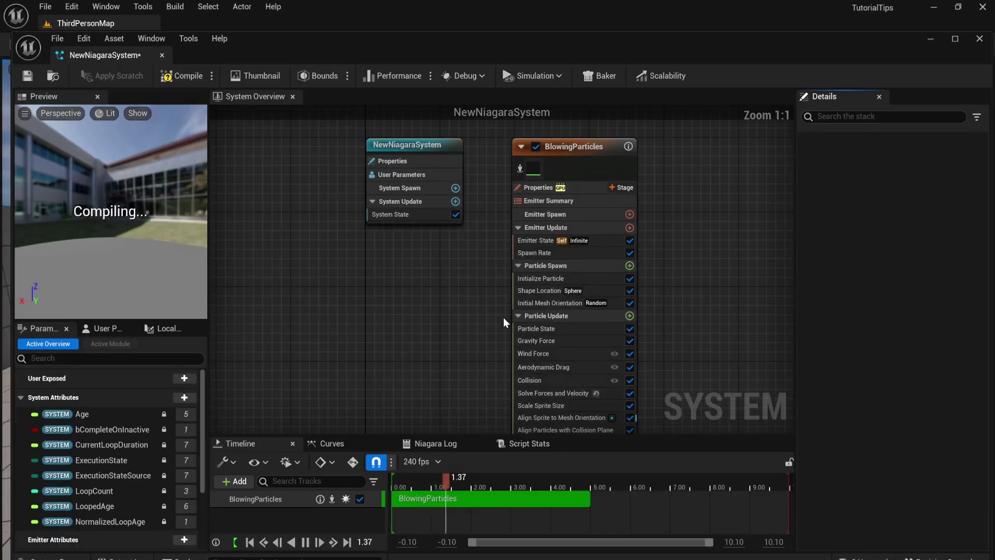
# - Give the sprite renderer a different material and view the particles in the level
pyautogui.click(533, 129)
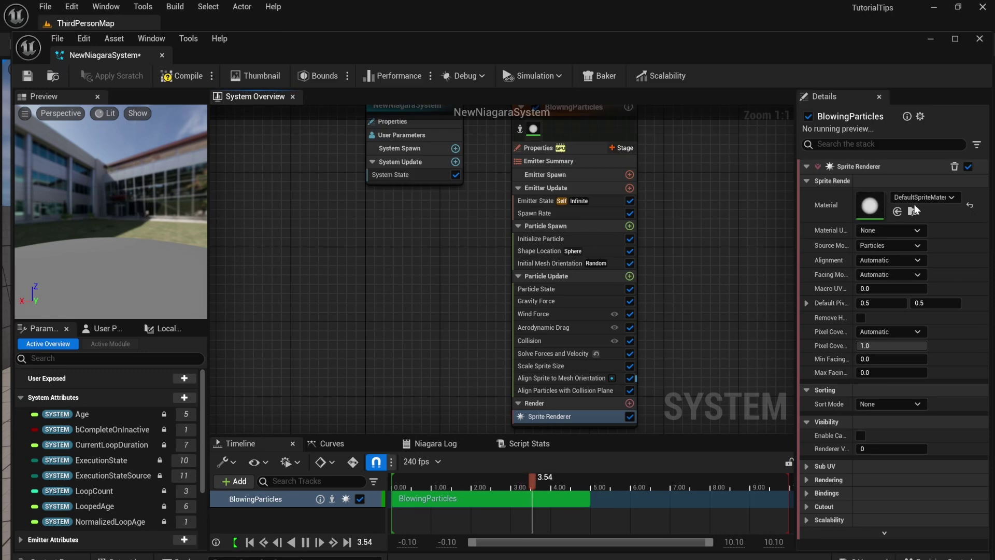
pyautogui.click(922, 198)
pyautogui.click(855, 363)
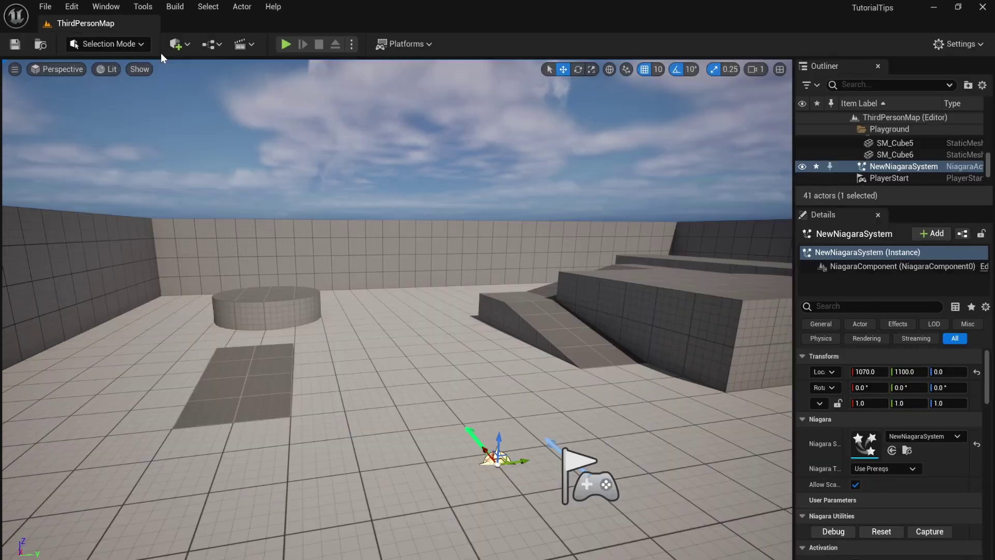
pyautogui.scroll(3, 509, 382)
pyautogui.moveTo(456, 462); pyautogui.dragTo(394, 466, button='right')
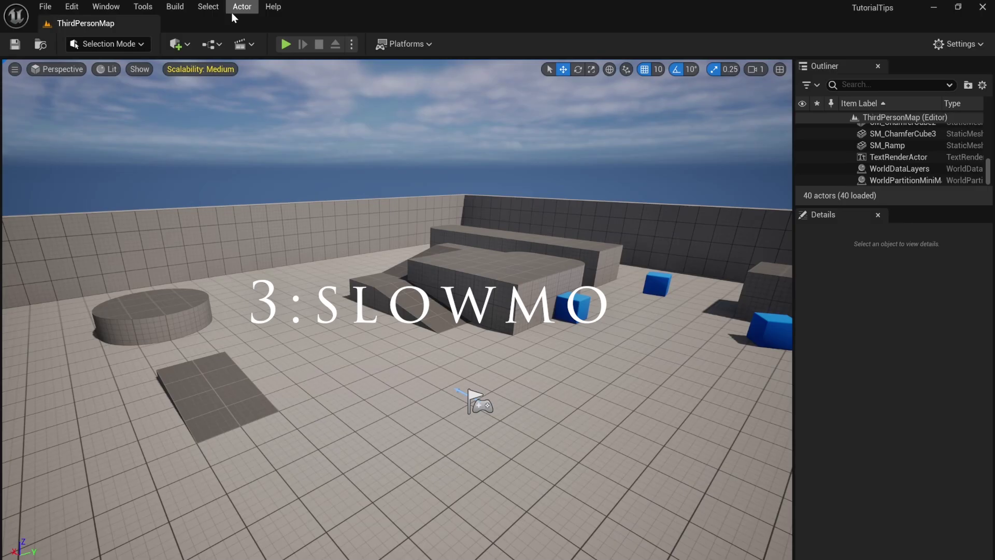
# - In the Level Blueprint, add a T keyboard event feeding a Flip Flop node
pyautogui.click(203, 45)
pyautogui.click(322, 125)
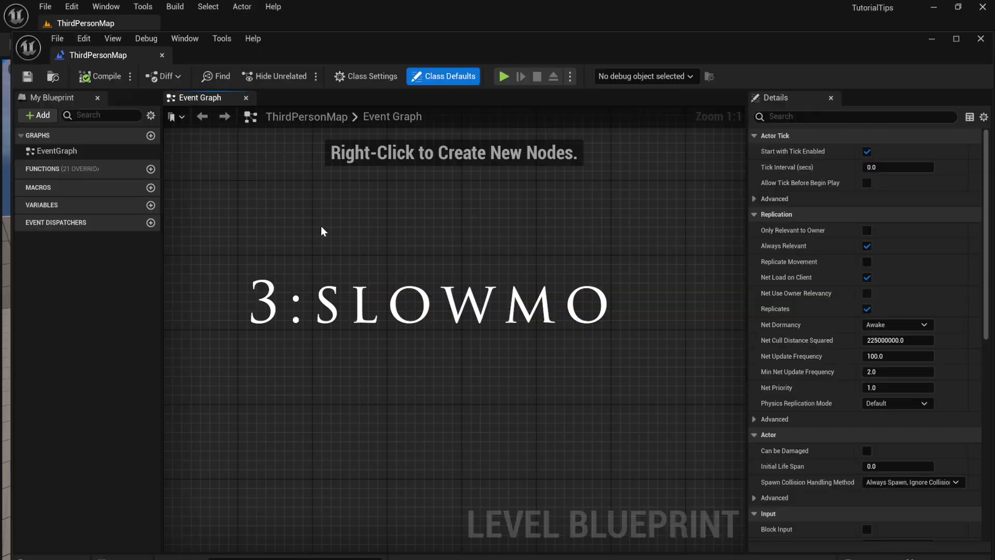
pyautogui.rightClick(321, 226)
pyautogui.write('T')
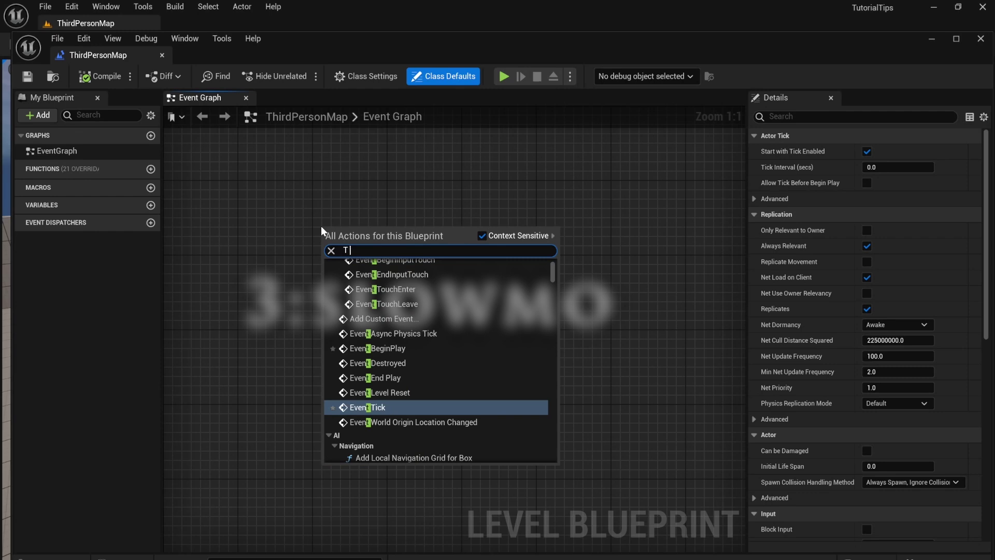
pyautogui.write(' Keyboard Event')
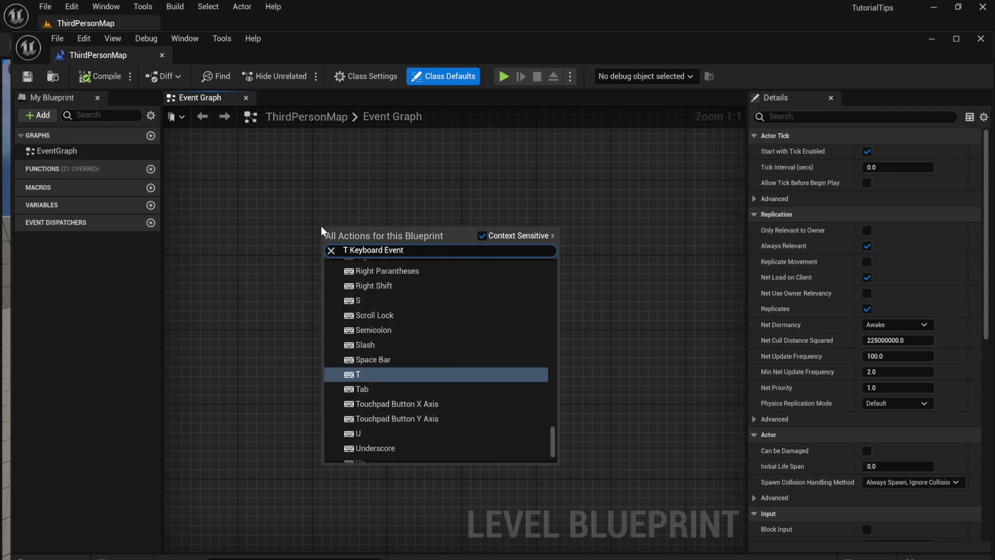
pyautogui.click(390, 374)
pyautogui.moveTo(356, 242); pyautogui.dragTo(491, 239)
pyautogui.write('flip')
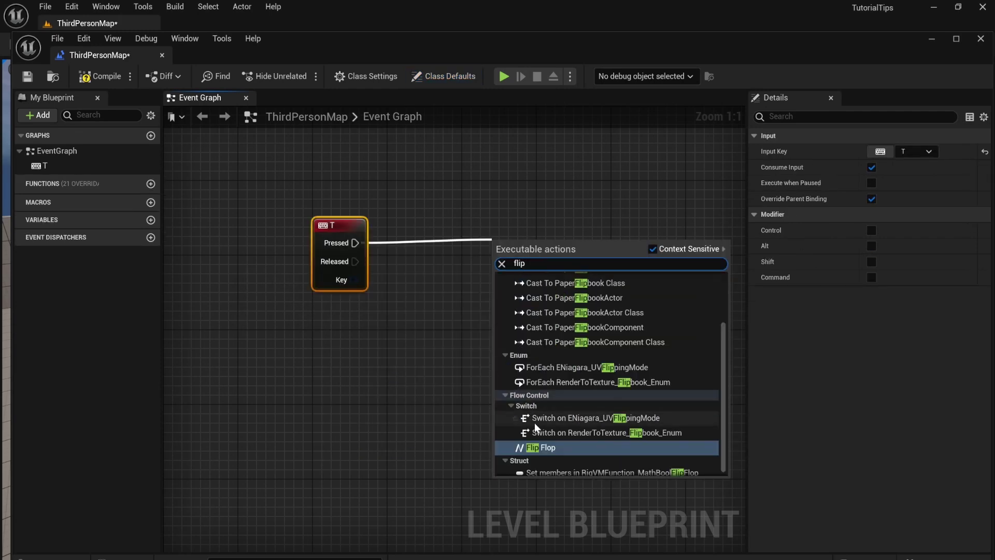
pyautogui.click(544, 448)
# - Connect Flip Flop's A to a Set Global Time Dilation node with value 0.1
pyautogui.moveTo(547, 262); pyautogui.dragTo(611, 220)
pyautogui.write('set glob')
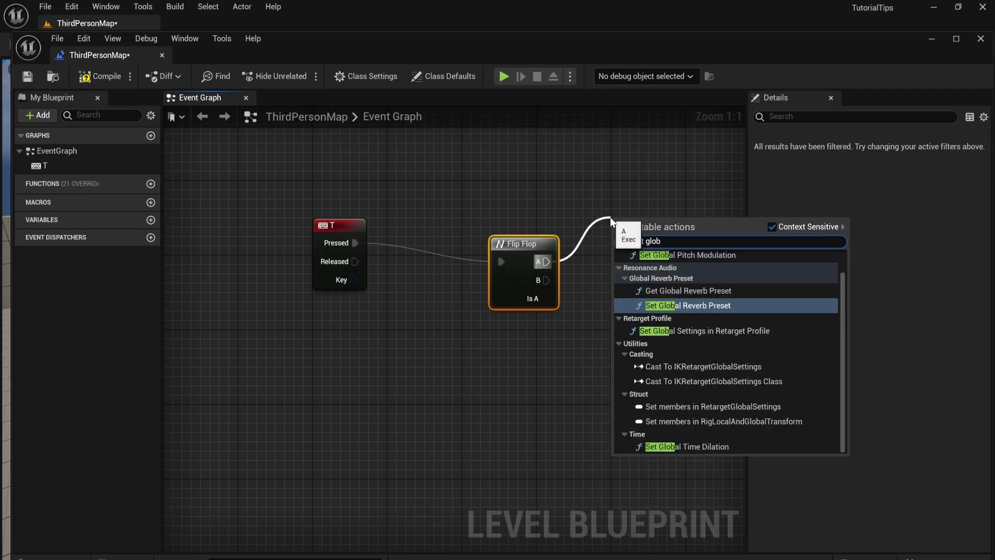
pyautogui.write('al t')
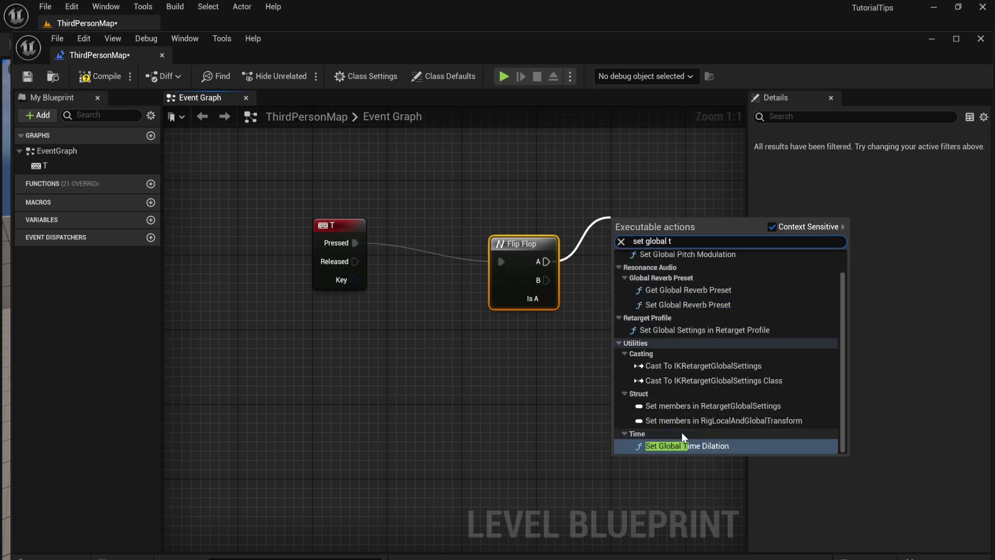
pyautogui.click(684, 446)
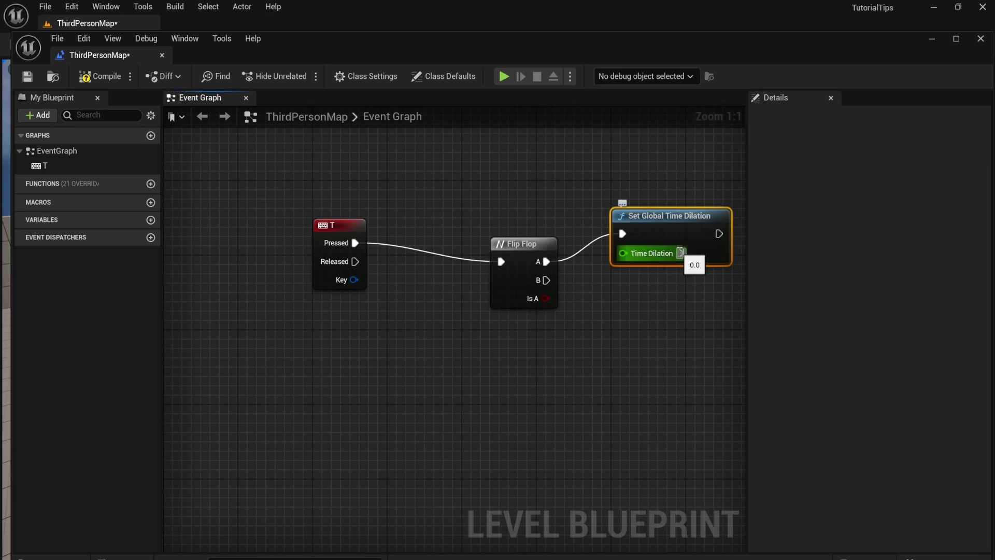
pyautogui.click(681, 253)
pyautogui.write('0.1')
pyautogui.press('Return')
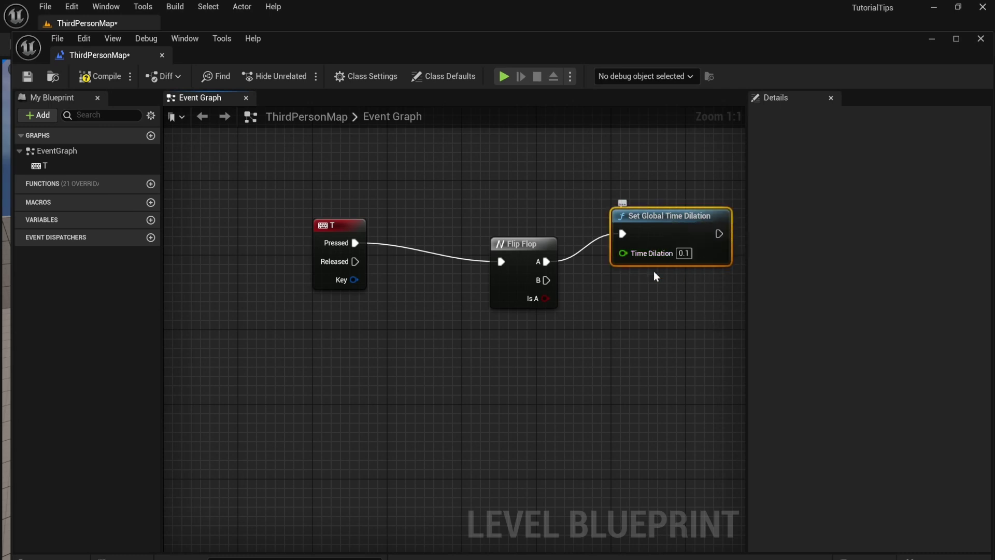
# - Duplicate the time dilation node below and wire Flip Flop's B to it
pyautogui.hotkey('ctrl', 'c')
pyautogui.hotkey('ctrl', 'v')
pyautogui.moveTo(643, 324); pyautogui.dragTo(633, 304)
pyautogui.moveTo(546, 280); pyautogui.dragTo(630, 317)
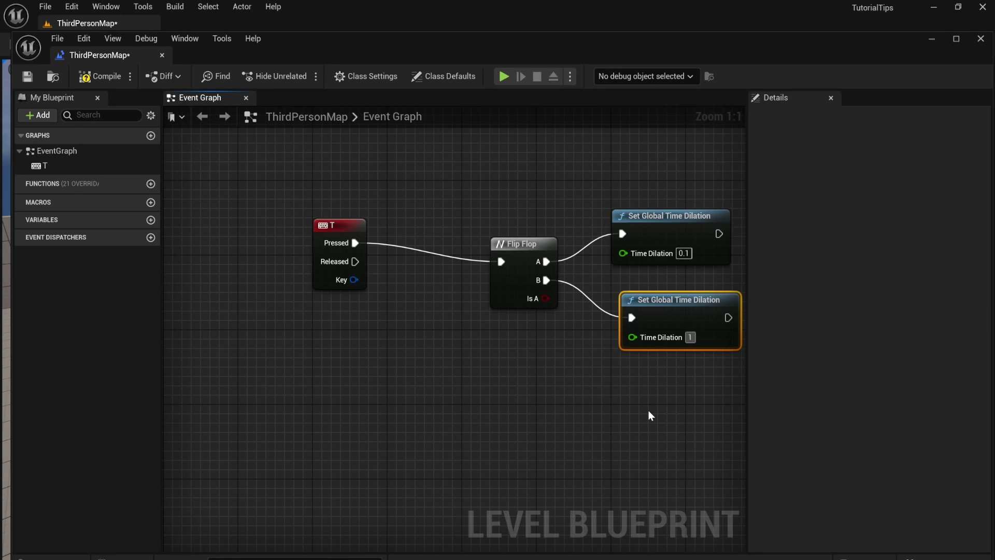
pyautogui.click(233, 21)
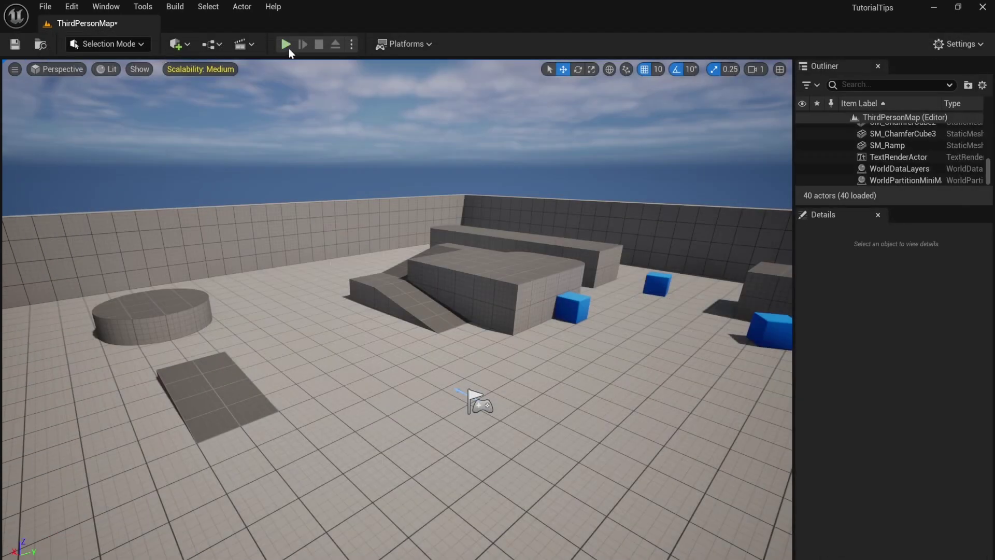
pyautogui.click(286, 45)
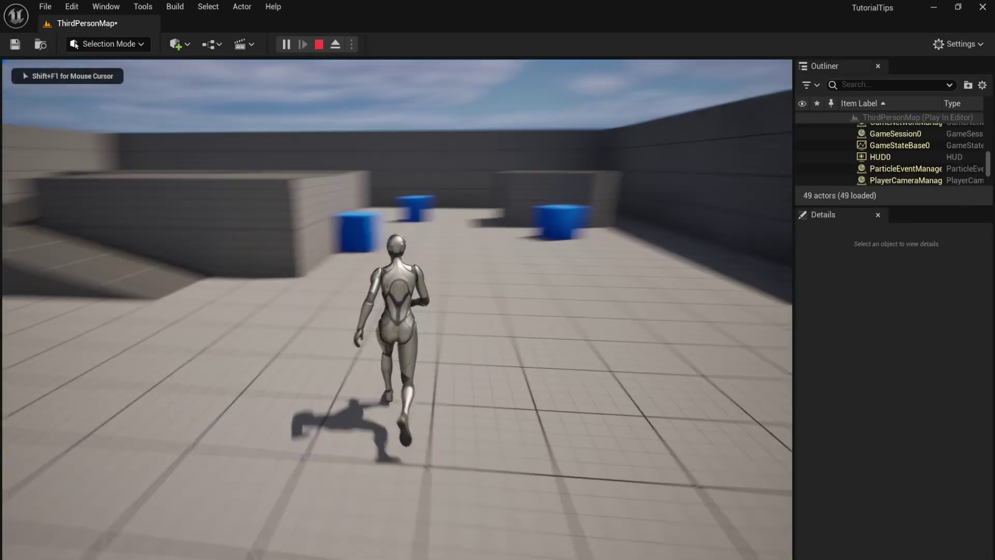
pyautogui.press('space')
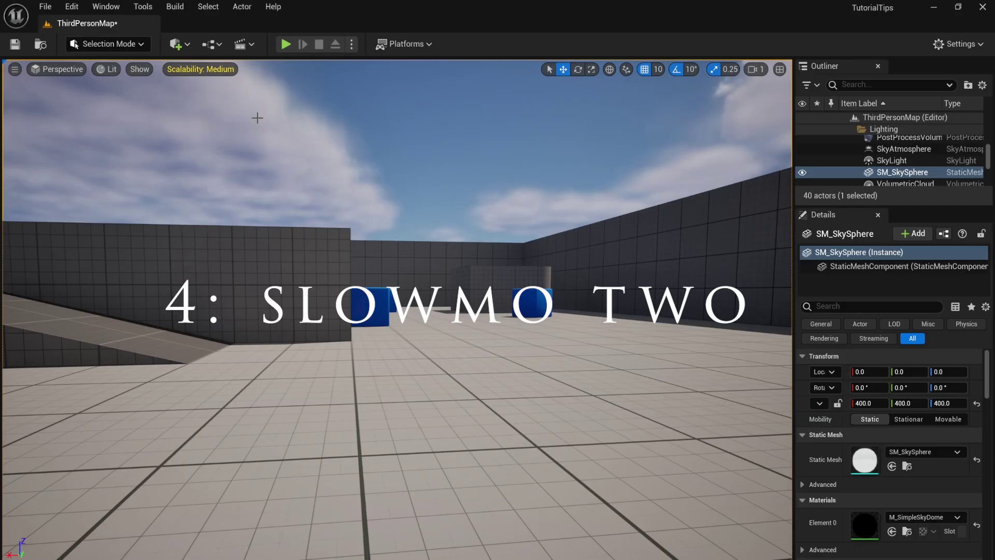
# - Add a level sequence from the Cinematics menu, saved as NewLevelSequence
pyautogui.click(251, 43)
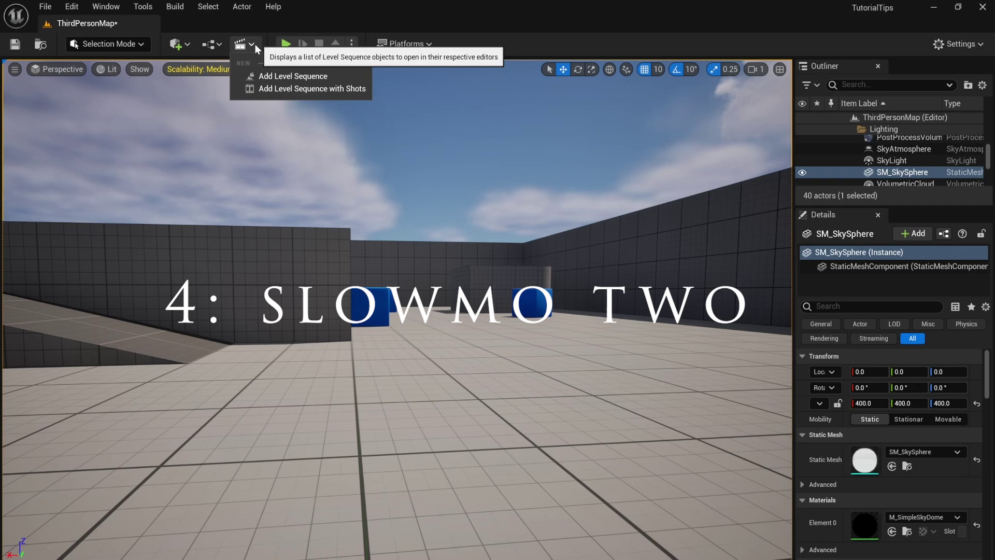
pyautogui.click(314, 76)
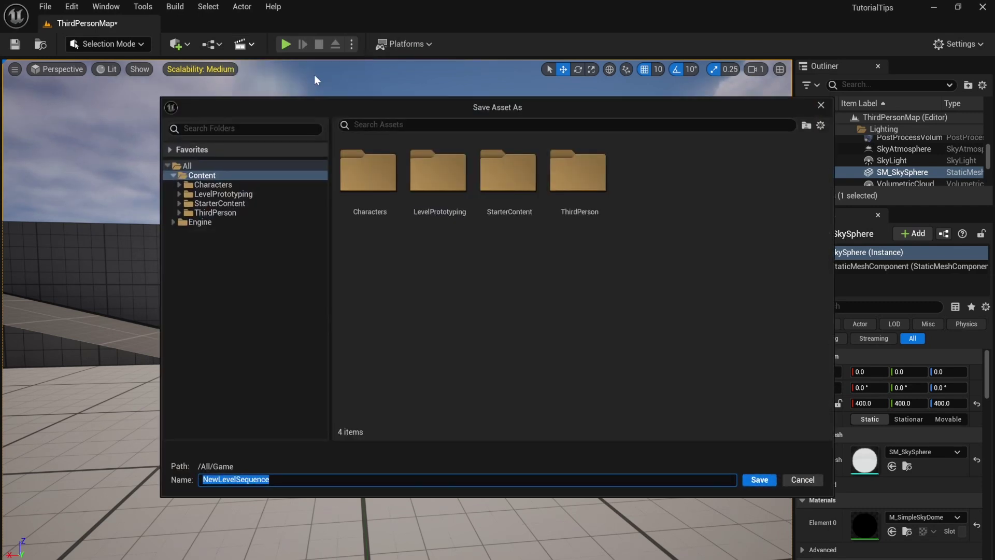
pyautogui.click(760, 480)
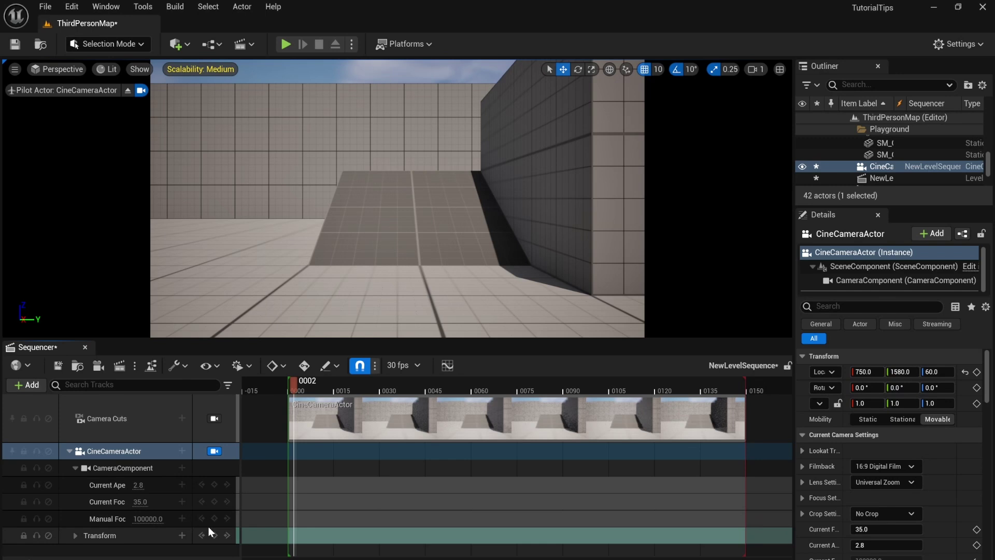
# - Key the cine camera's Transform at frame 0
pyautogui.click(214, 535)
pyautogui.click(385, 390)
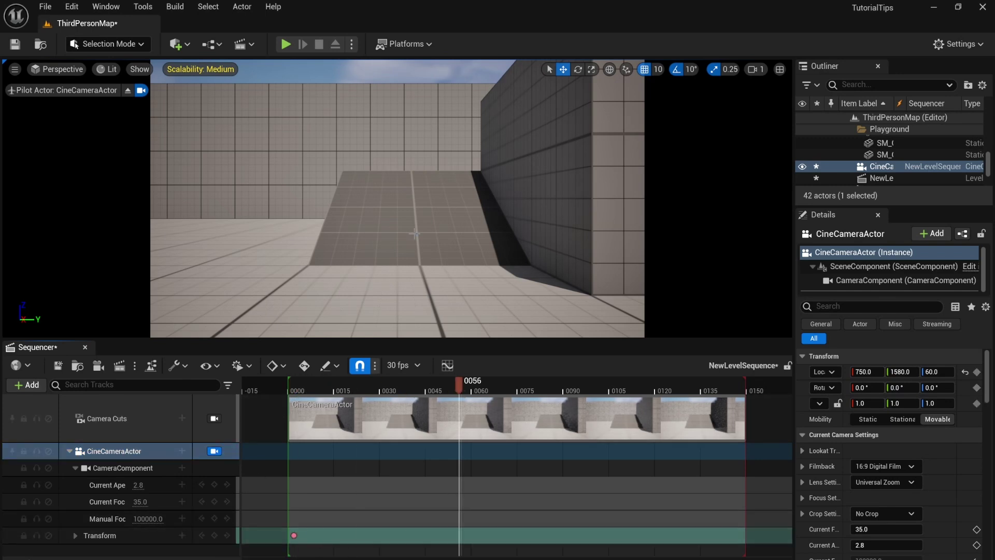
pyautogui.scroll(2, 397, 234)
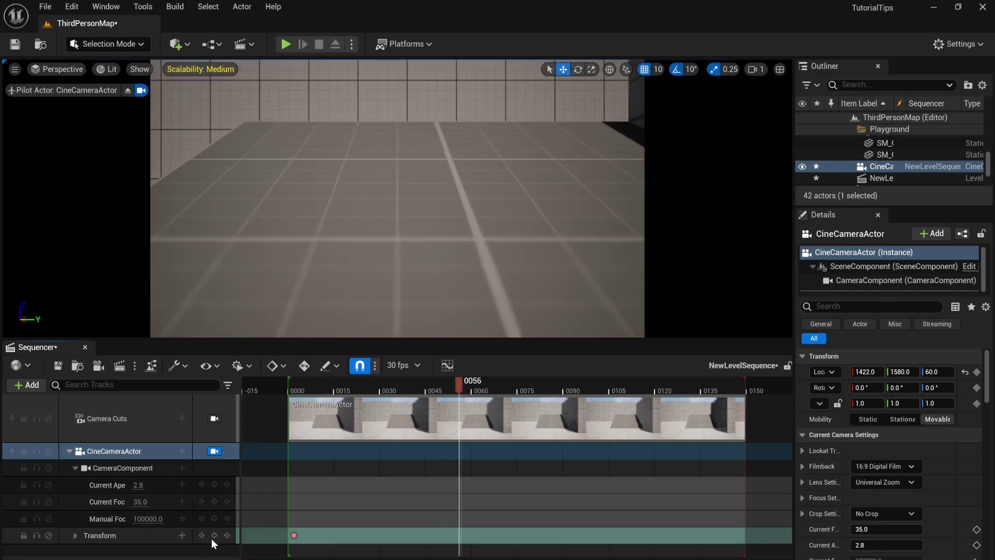
# - Key the camera Transform at frame 56 and add a Time Dilation track
pyautogui.click(214, 536)
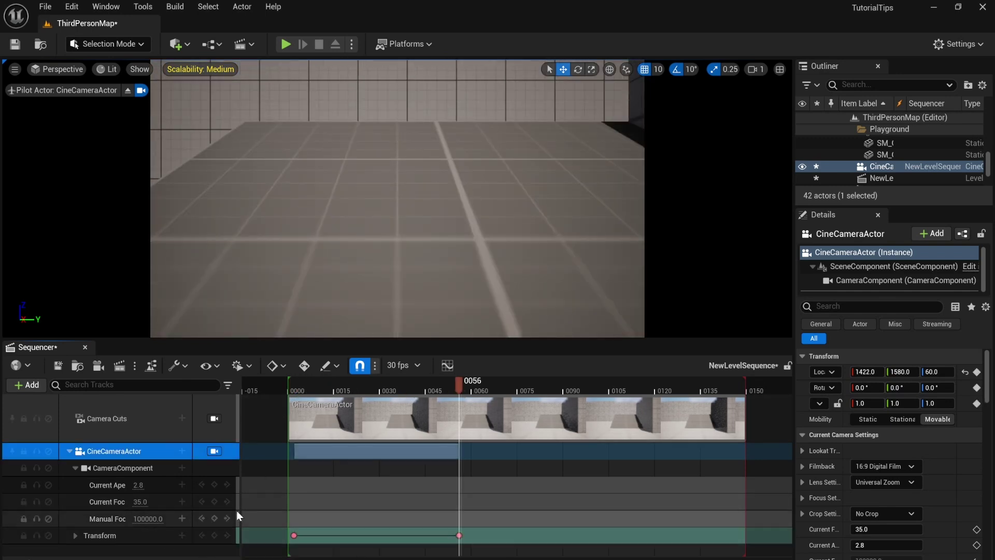
pyautogui.click(26, 385)
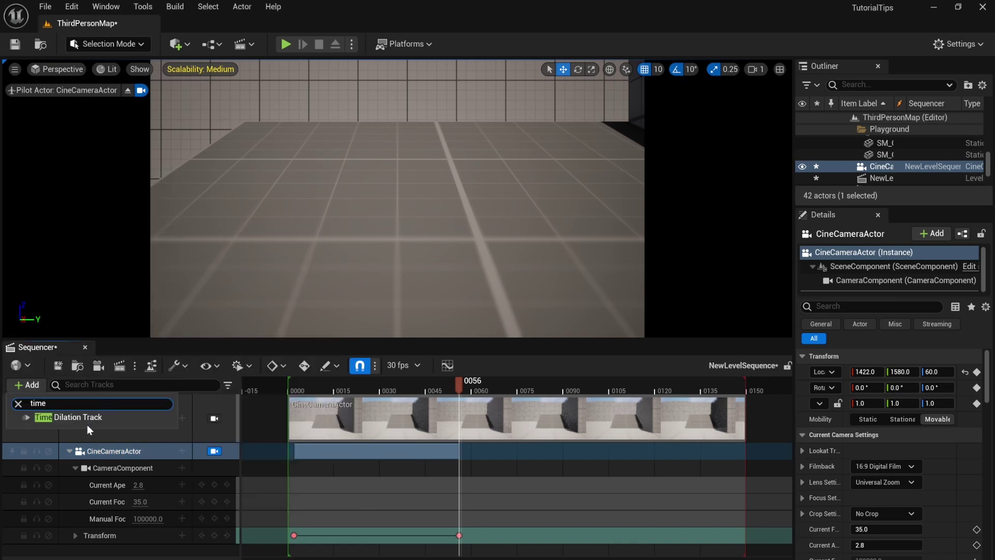
pyautogui.click(87, 425)
pyautogui.click(293, 396)
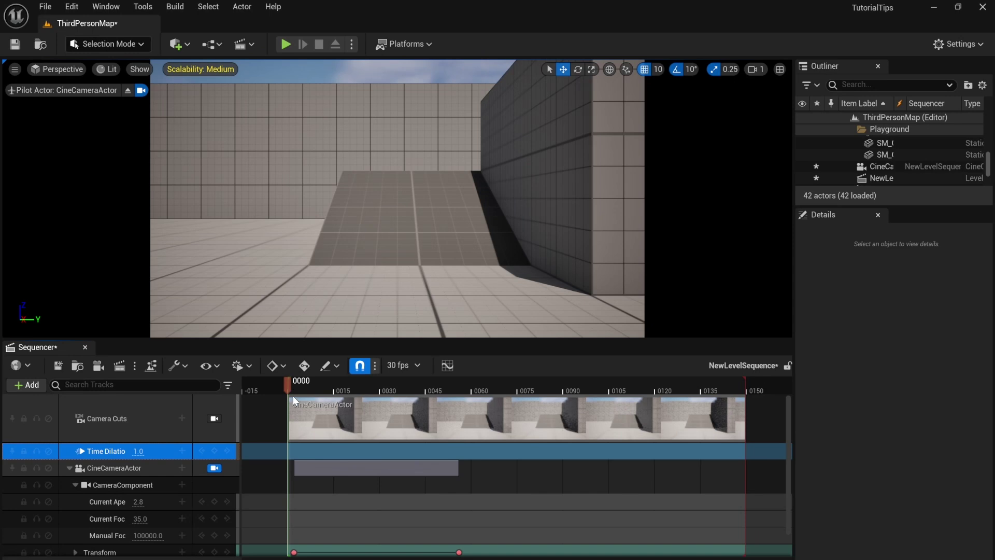
# - Key Time Dilation at 0.78 on frame 7, then play the sequence
pyautogui.click(308, 386)
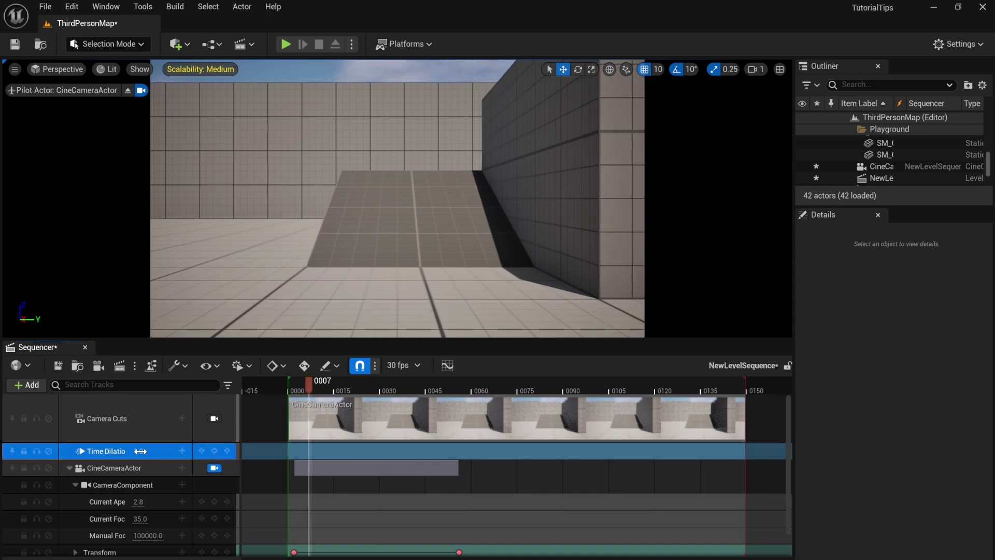
pyautogui.moveTo(141, 451); pyautogui.dragTo(136, 451)
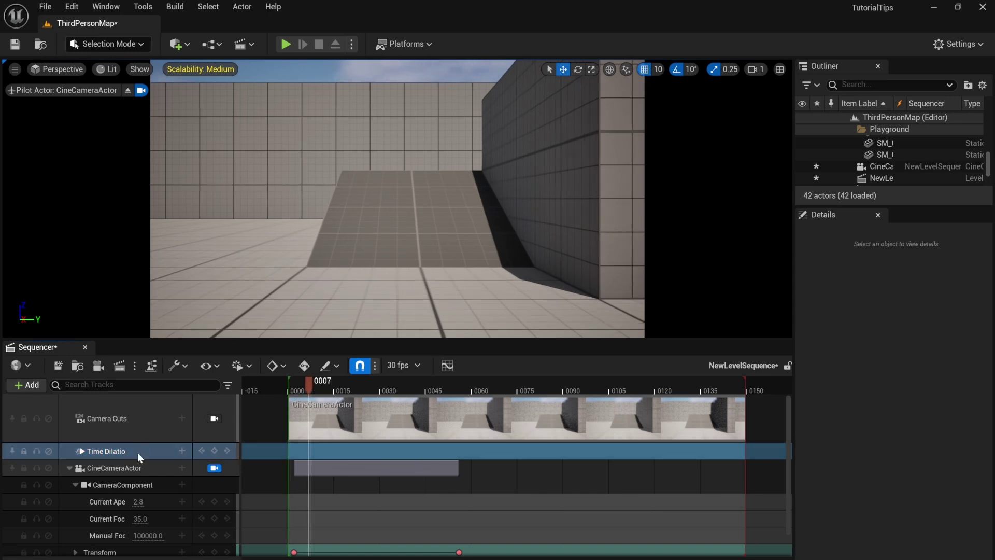
pyautogui.click(214, 451)
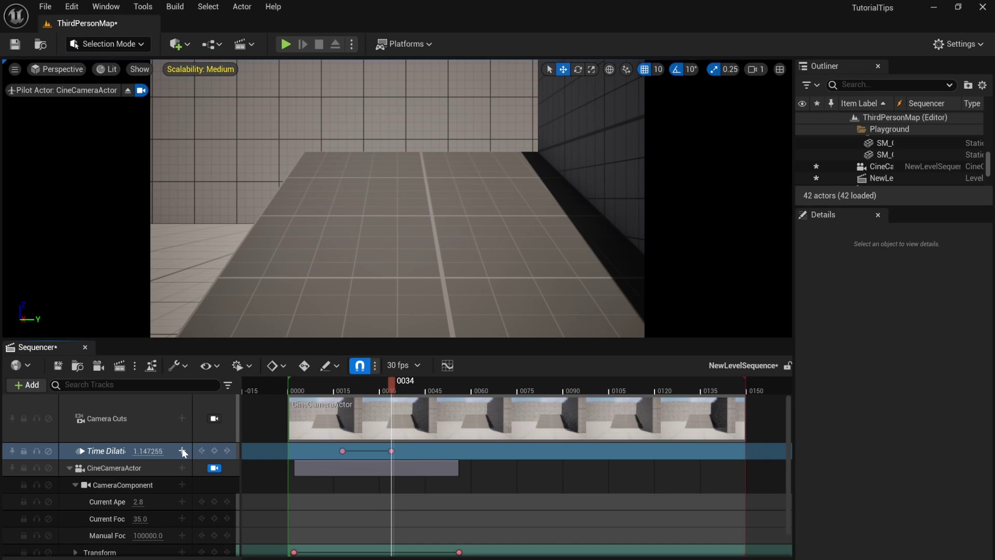
pyautogui.press('Up')
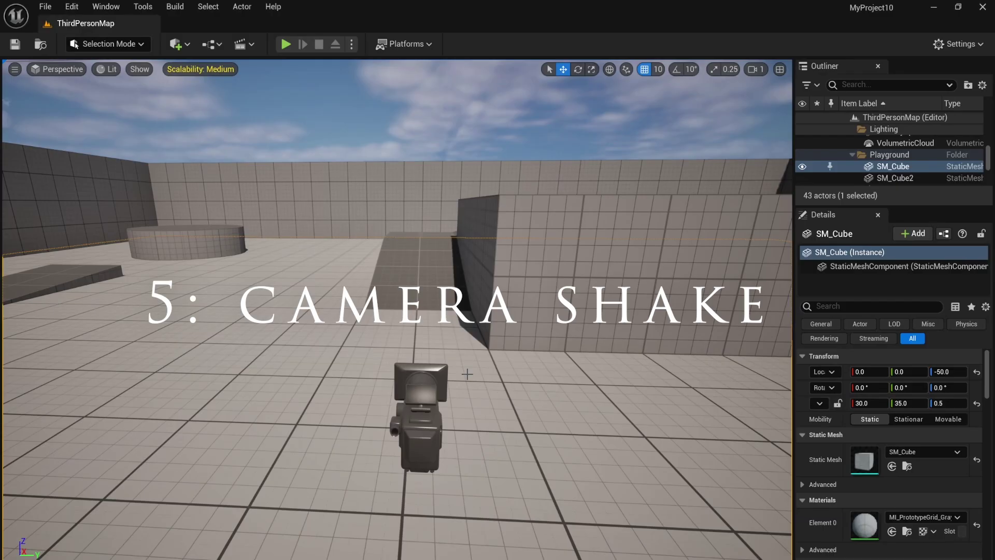
# - Create a DefaultCameraShakeBase Blueprint named BP_shake, open it, and set its shake Duration
pyautogui.hotkey('ctrl', 'space')
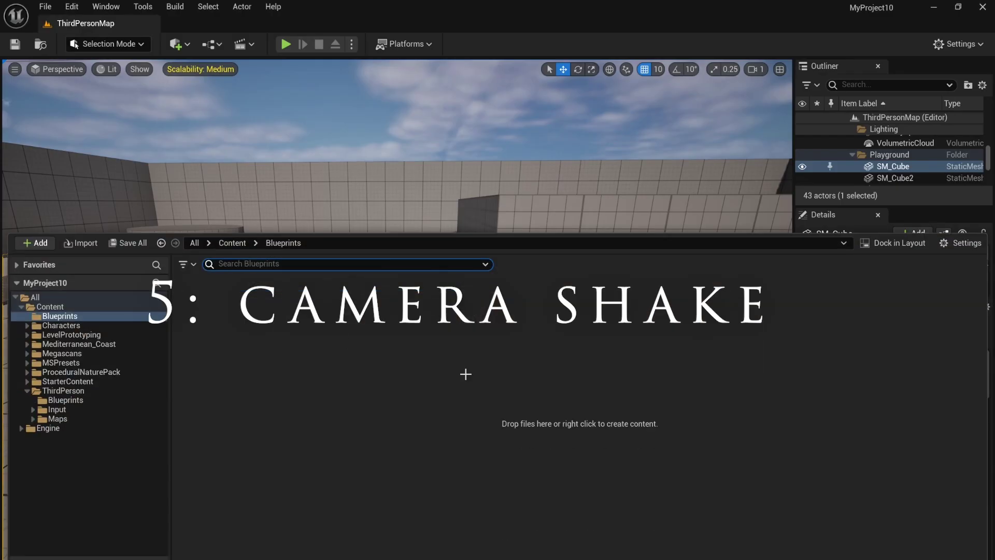
pyautogui.rightClick(342, 335)
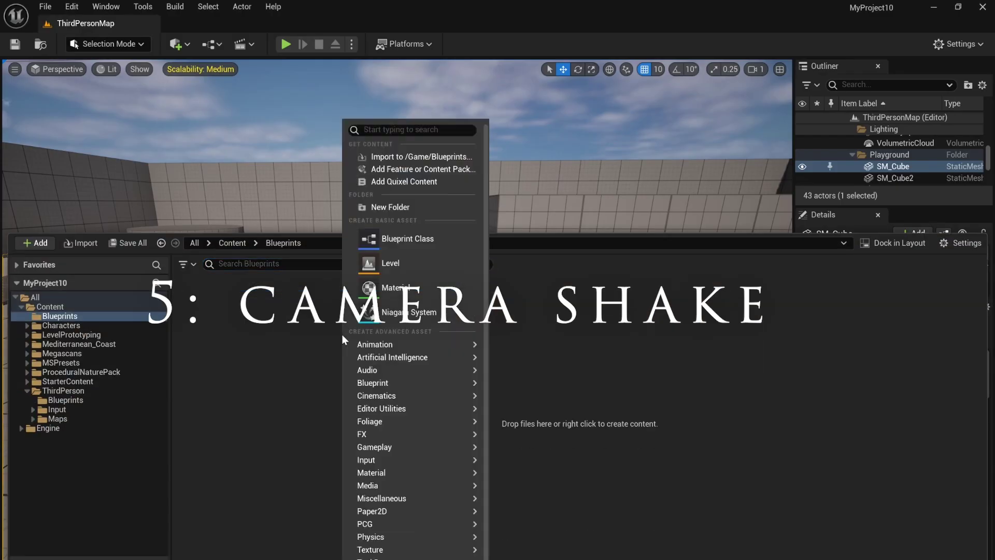
pyautogui.click(397, 232)
pyautogui.write('Sh')
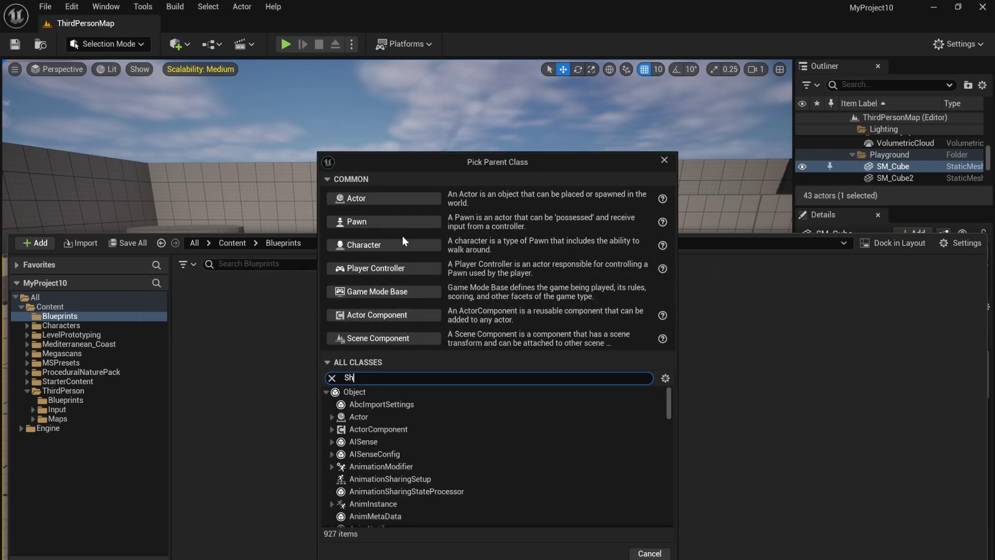
pyautogui.write('ake')
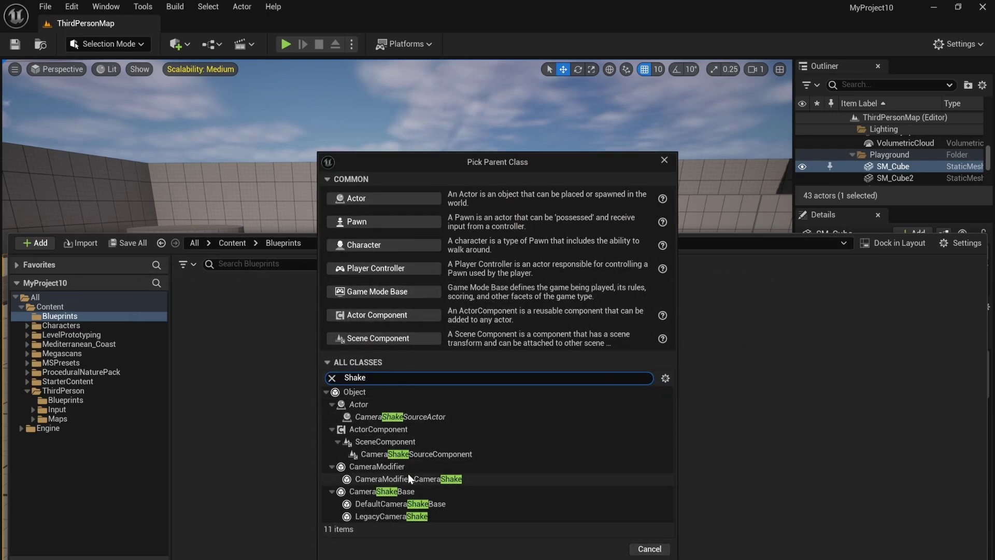
pyautogui.click(444, 505)
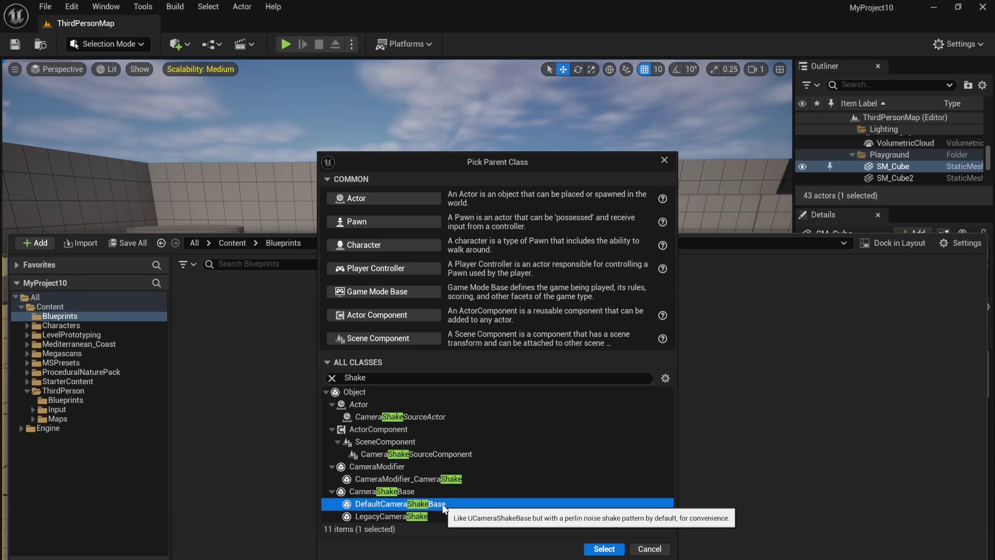
pyautogui.click(604, 549)
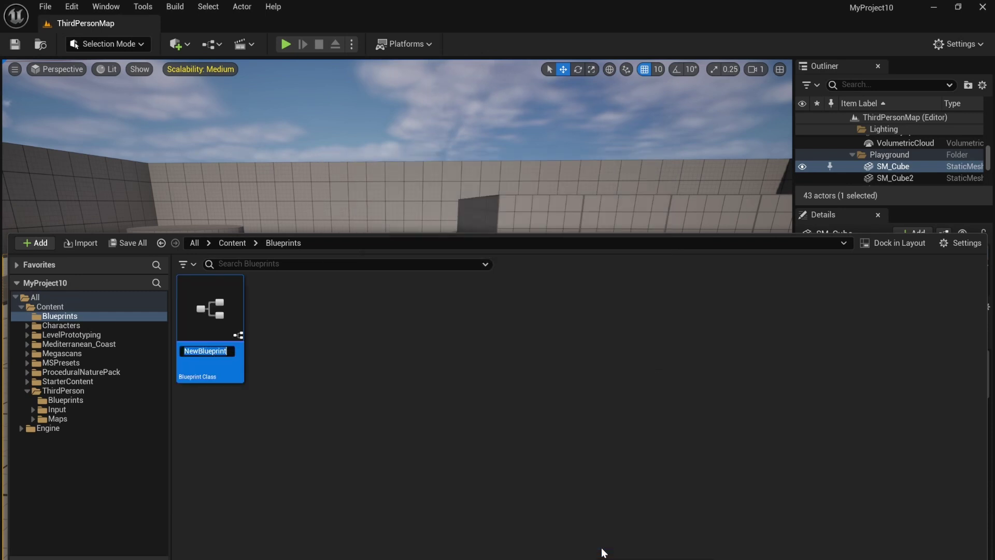
pyautogui.write('BP_shake')
pyautogui.press('Return')
pyautogui.doubleClick(232, 312)
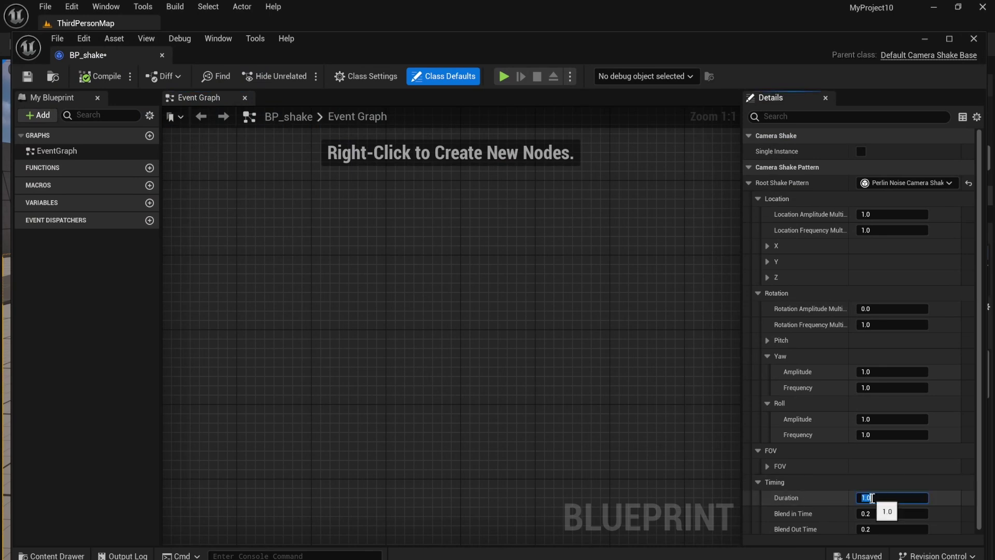
pyautogui.click(854, 483)
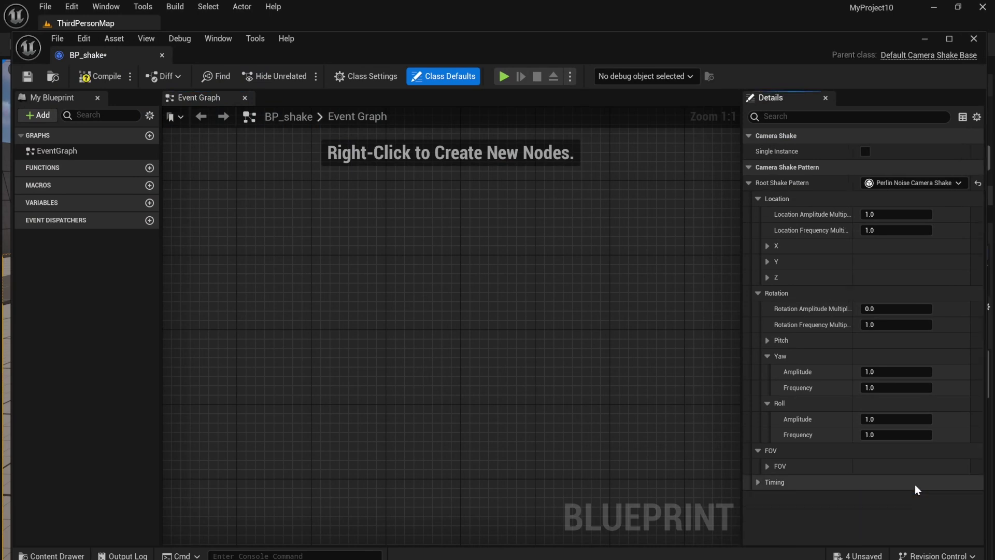
# - Compile BP_shake and open NewLevelSequence from the Cinematics list
pyautogui.click(89, 77)
pyautogui.click(85, 23)
pyautogui.click(241, 44)
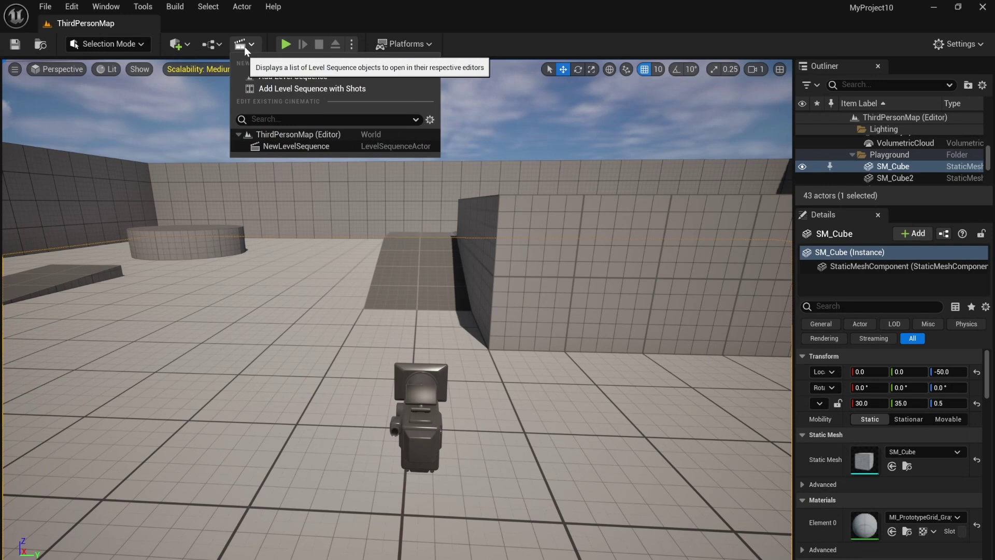
pyautogui.click(299, 146)
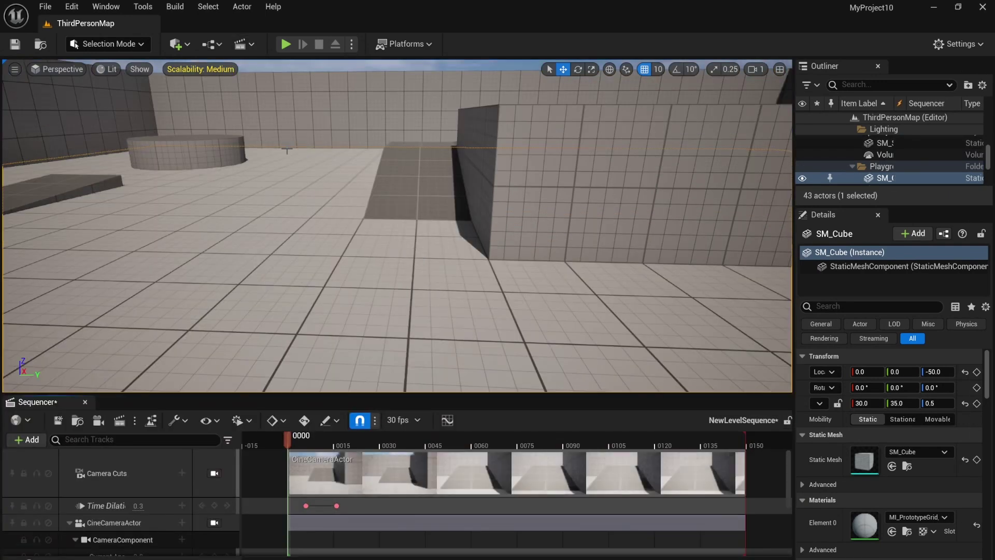
# - Add BP_shake as a camera shake track on CineCameraActor and play the sequence
pyautogui.click(182, 523)
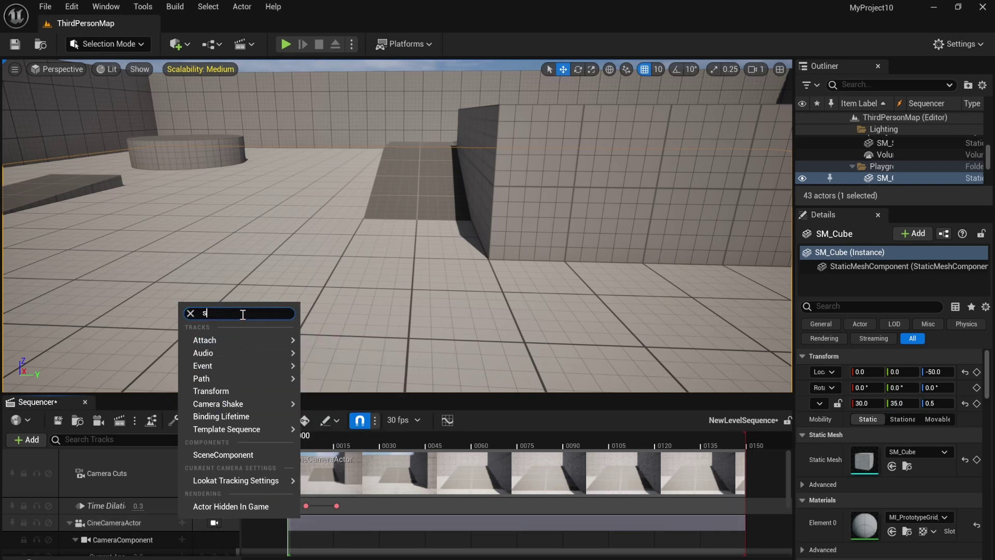
pyautogui.write('shake')
pyautogui.moveTo(224, 553)
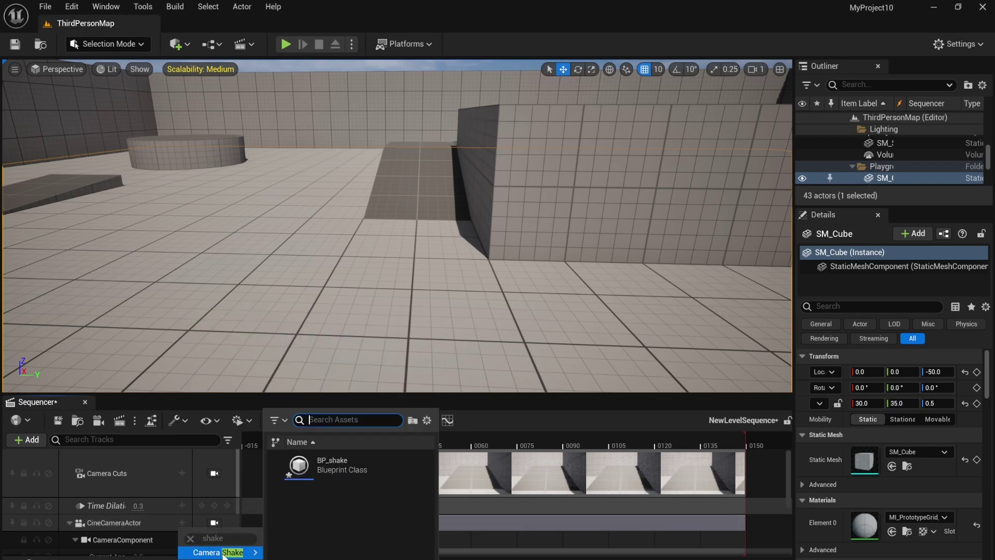
pyautogui.click(305, 465)
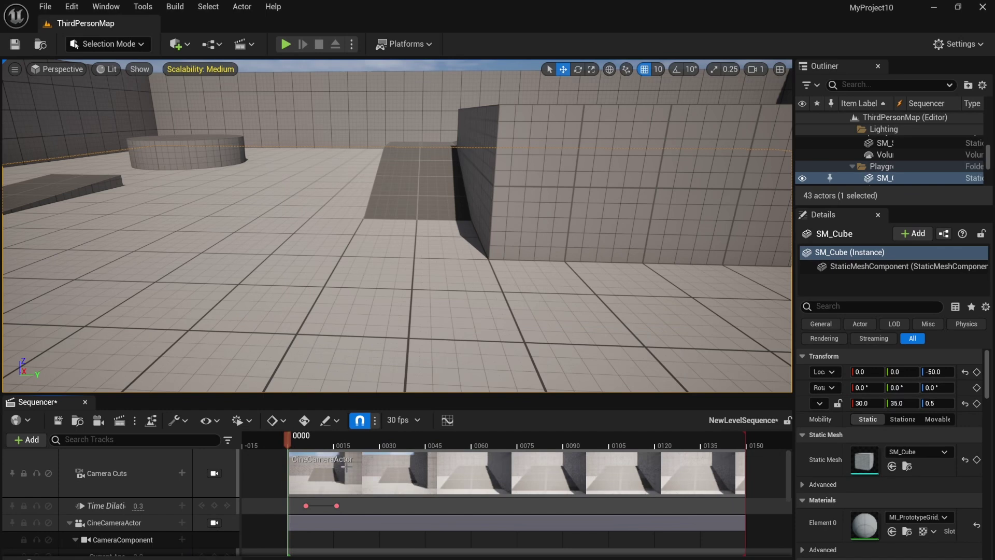
pyautogui.press('space')
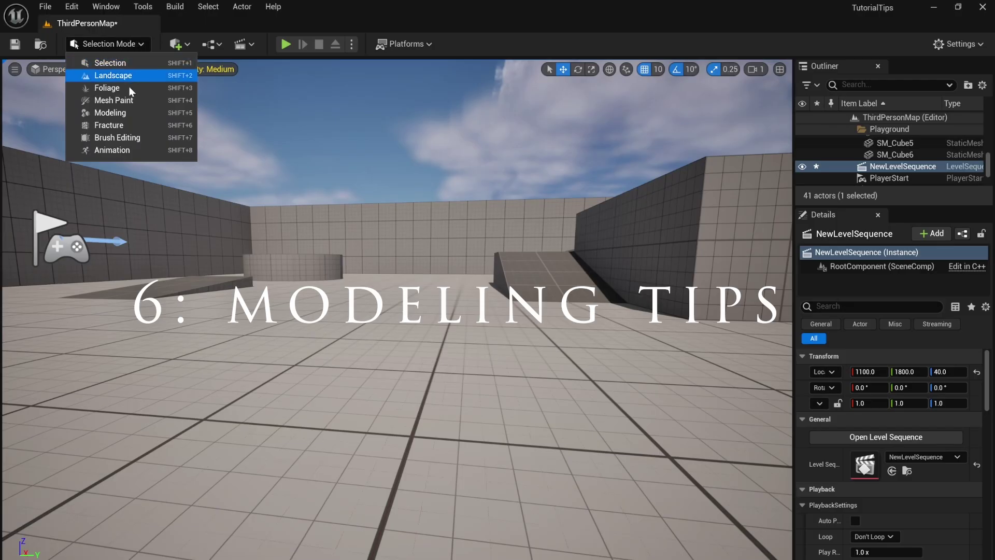
# - Switch to Modeling Mode and create a Stairs mesh placed in front of the camera
pyautogui.click(130, 113)
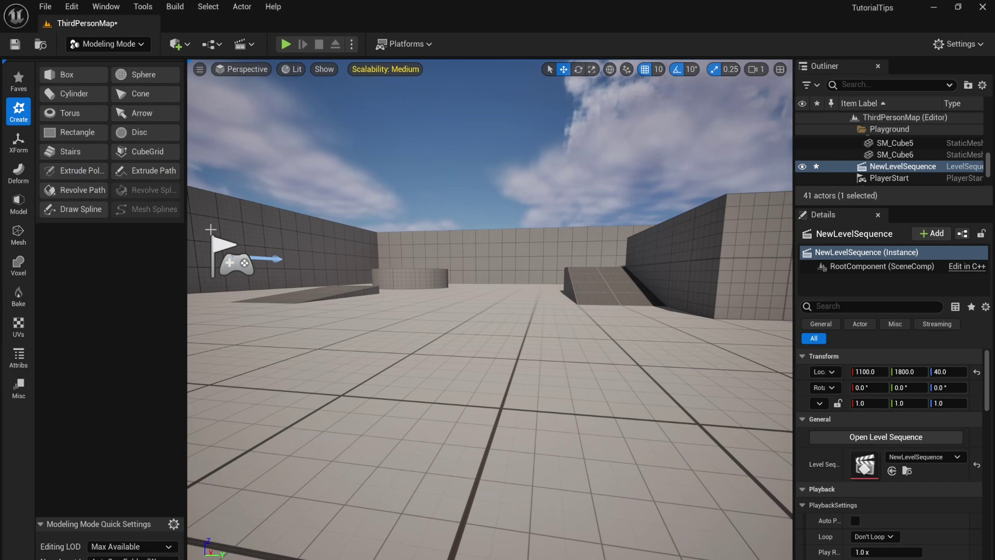
pyautogui.click(75, 154)
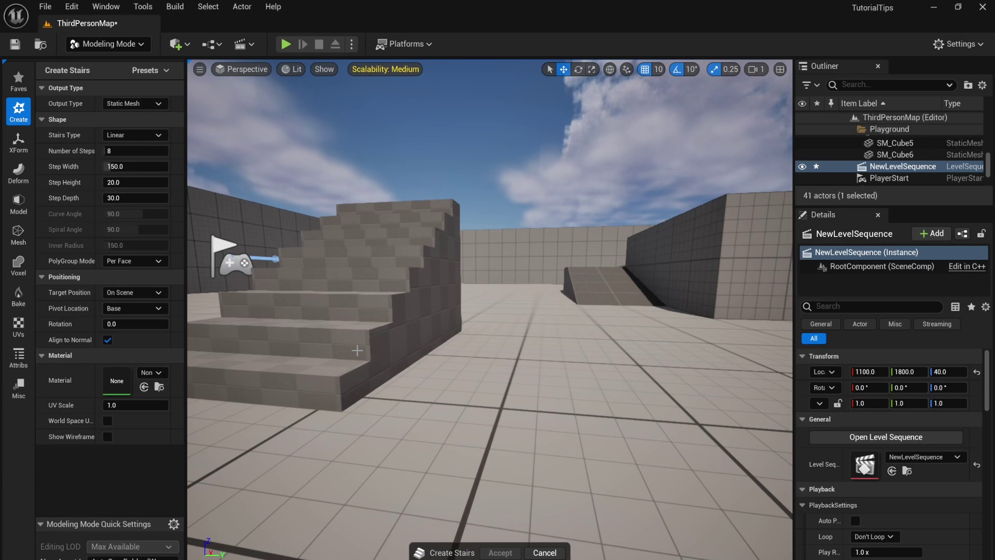
pyautogui.click(435, 357)
pyautogui.click(501, 553)
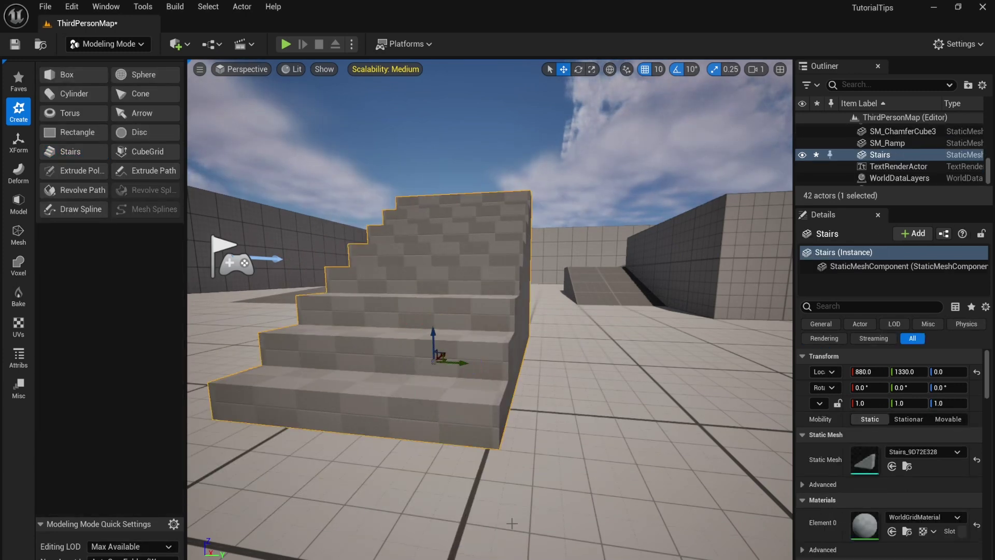
# - Pattern the stairs into a circle of 25 copies, radius about 221.5, and accept
pyautogui.click(19, 143)
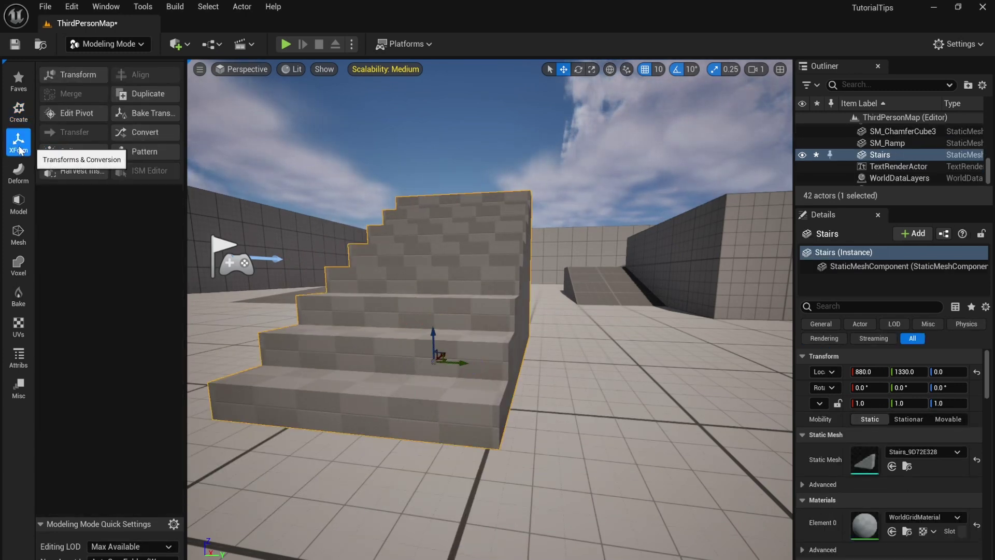
pyautogui.click(139, 151)
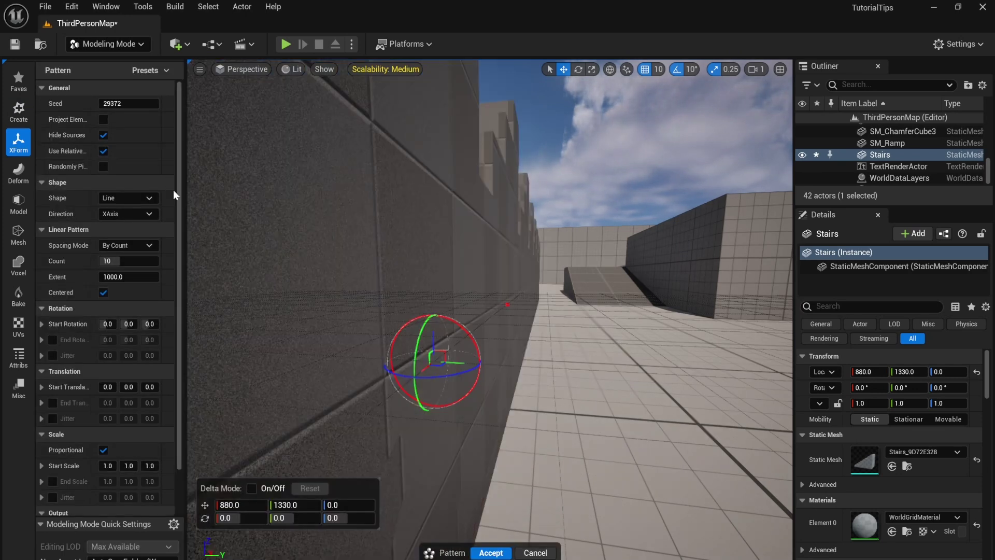
pyautogui.scroll(-5, 378, 258)
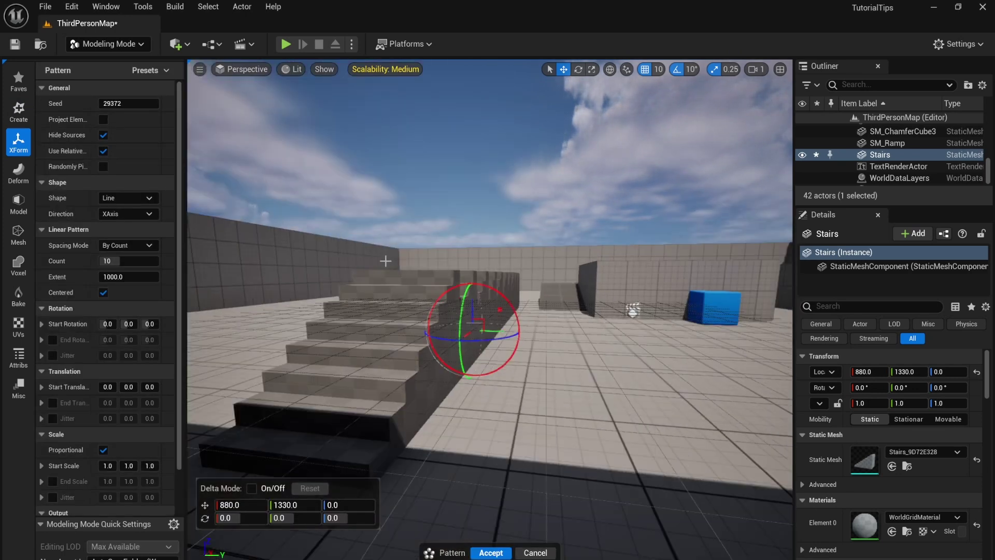
pyautogui.click(138, 199)
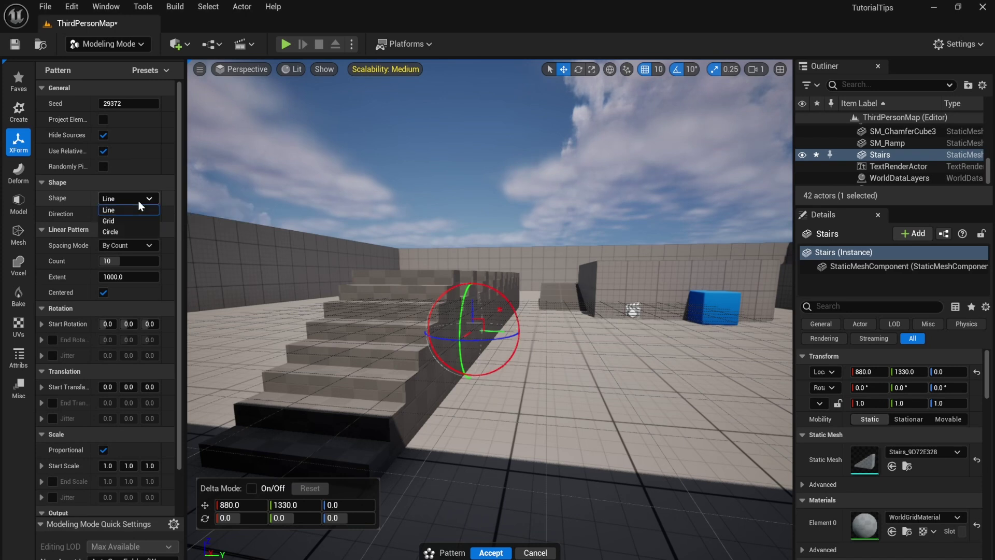
pyautogui.click(124, 231)
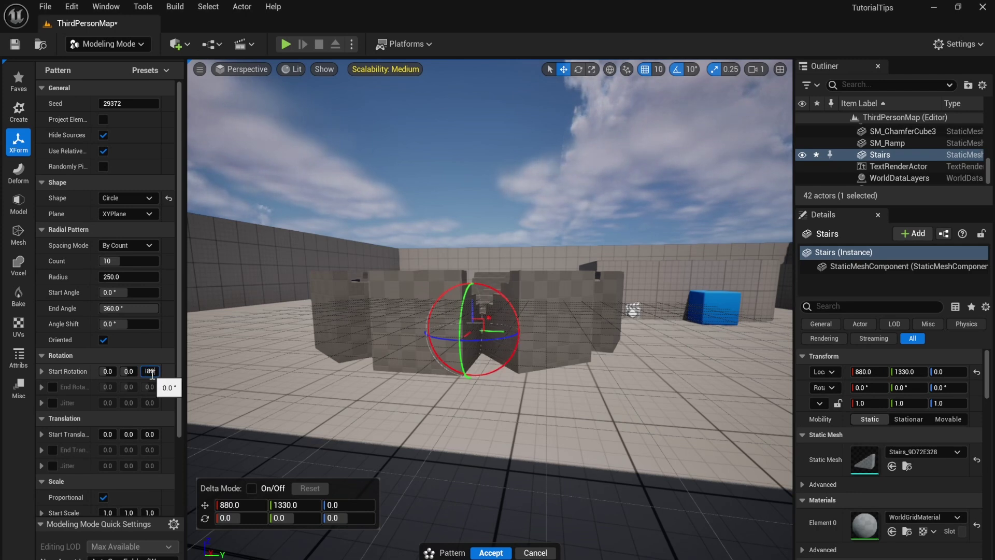
pyautogui.click(164, 355)
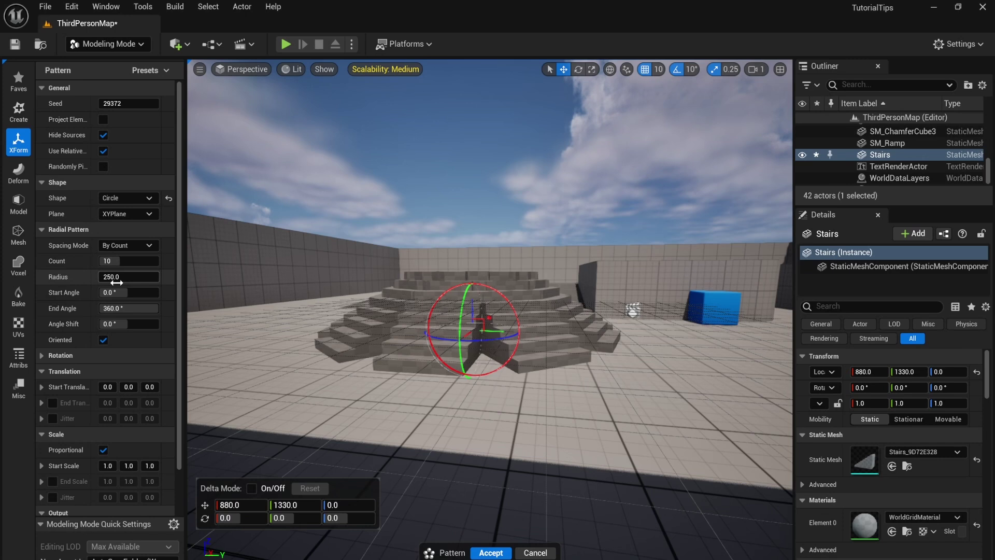
pyautogui.moveTo(115, 282); pyautogui.dragTo(156, 261)
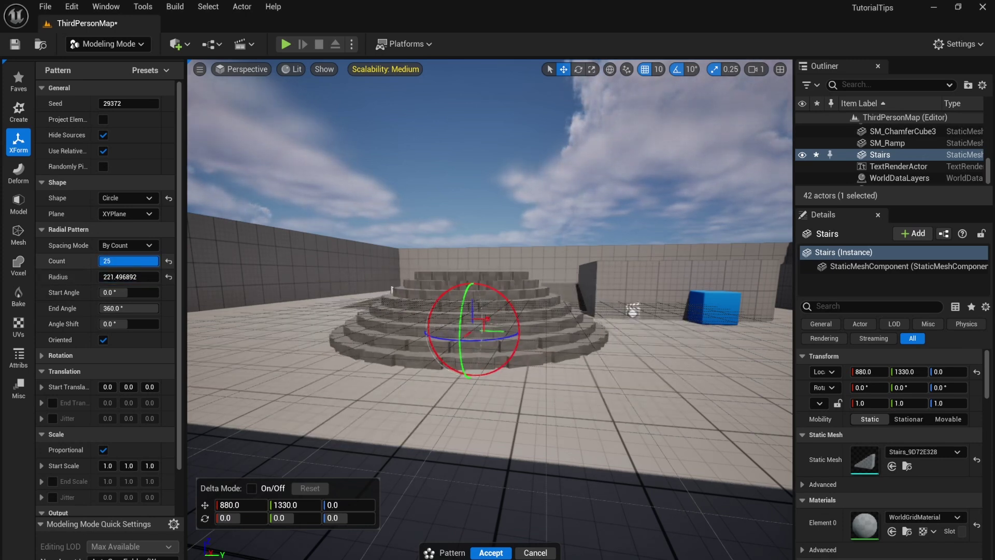
pyautogui.click(491, 553)
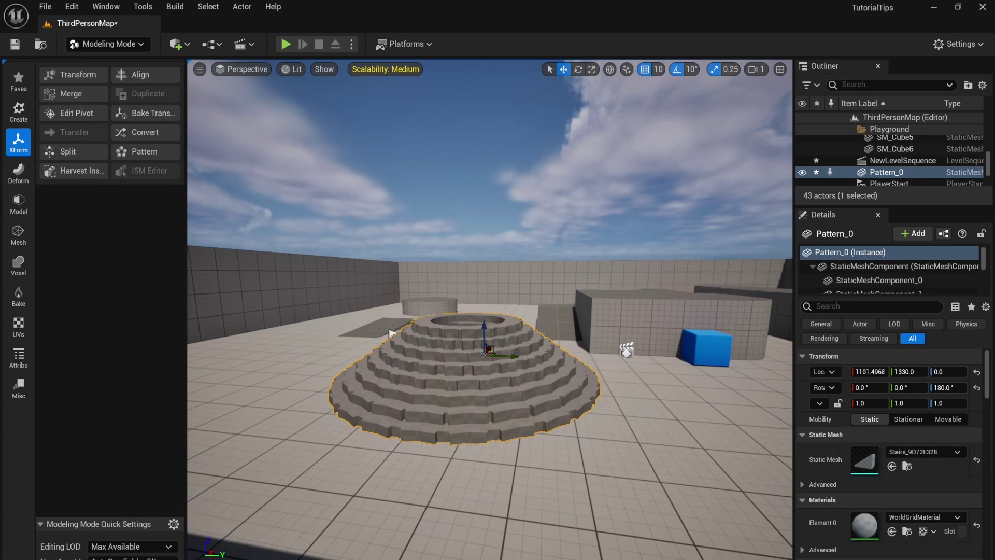
# - Move the stepped ring's pivot along its X axis with XForm > Edit Pivot
pyautogui.moveTo(391, 334); pyautogui.dragTo(456, 253, button='right')
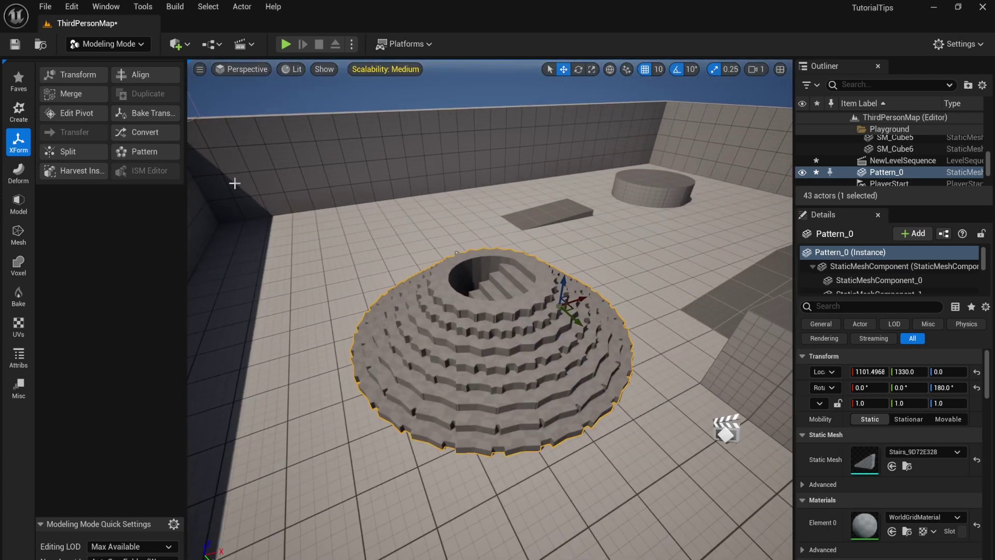
pyautogui.click(70, 114)
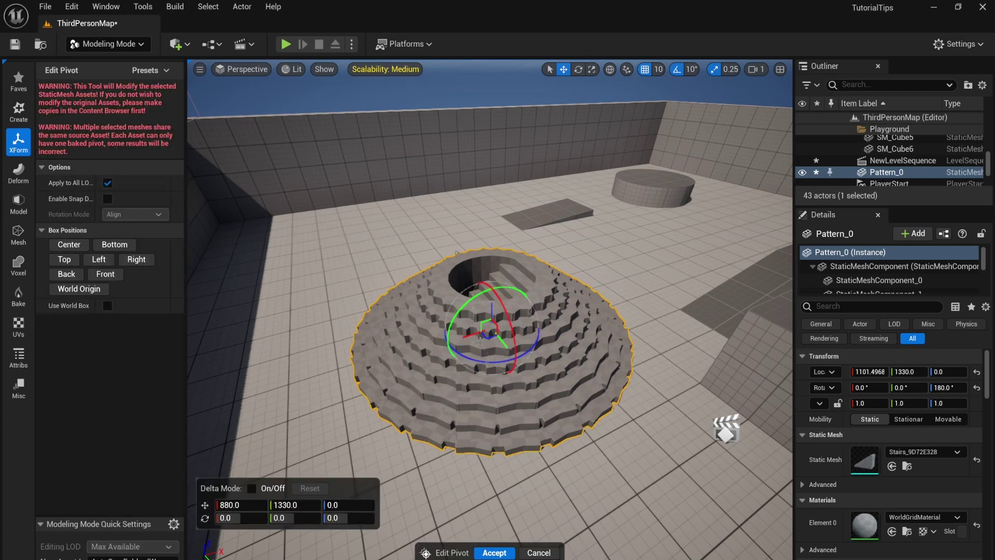
pyautogui.moveTo(469, 334); pyautogui.dragTo(338, 365)
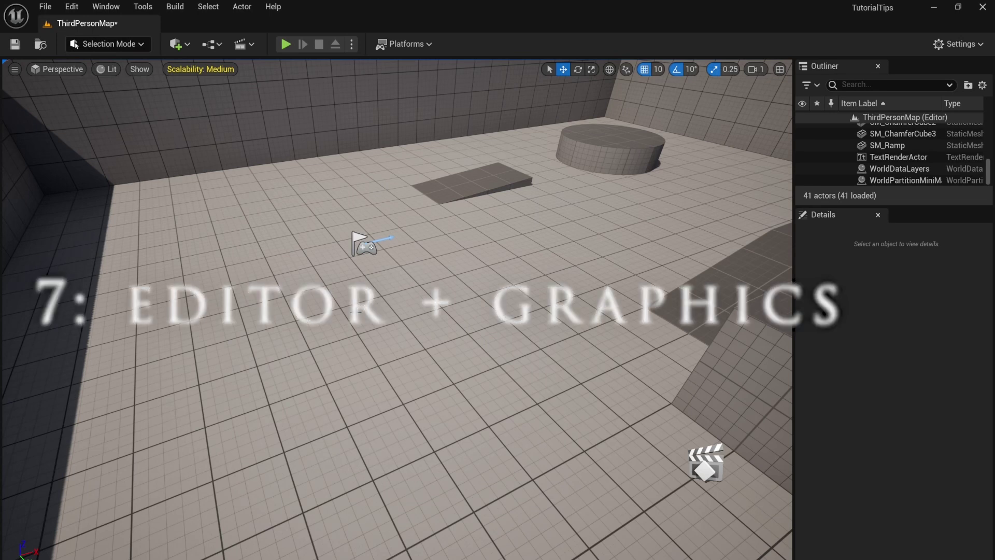
# - Close the Outliner and Details tabs and reload the Default Editor Layout from the Window menu
pyautogui.click(878, 66)
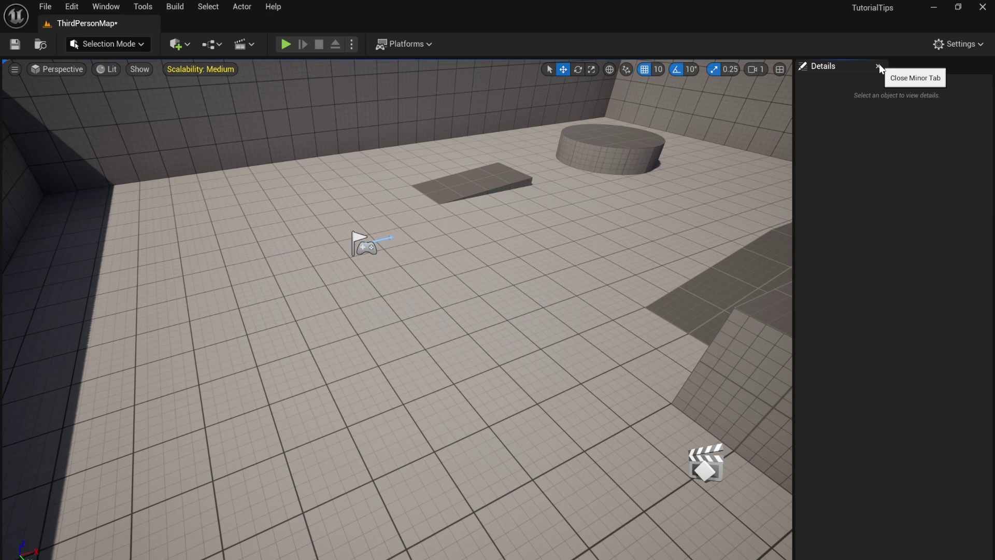
pyautogui.click(878, 67)
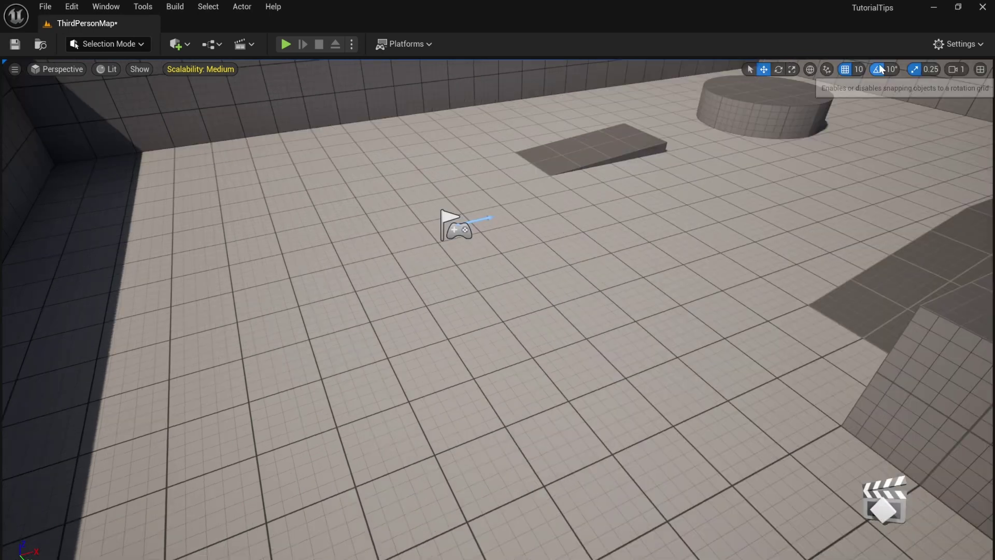
pyautogui.click(102, 7)
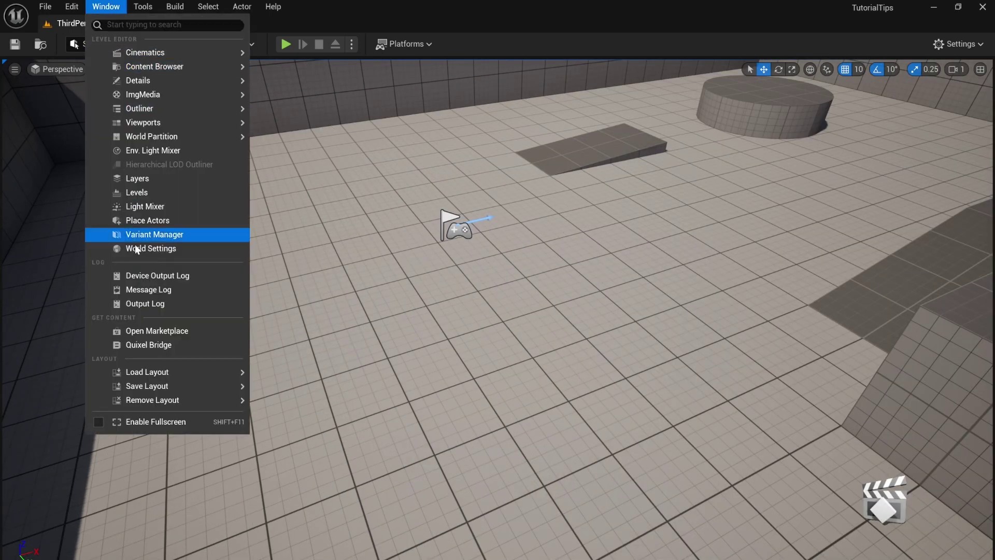
pyautogui.moveTo(127, 372)
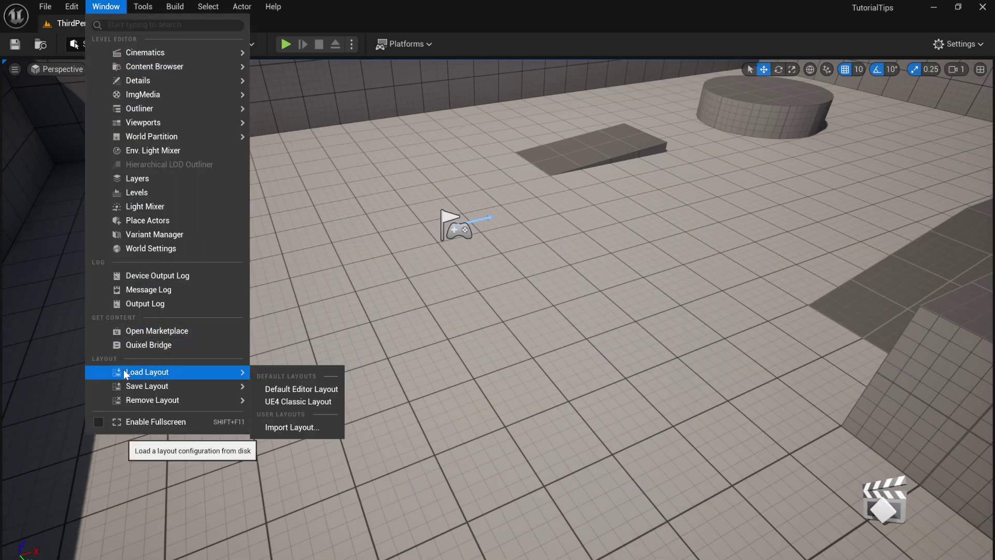
pyautogui.click(299, 390)
pyautogui.click(962, 44)
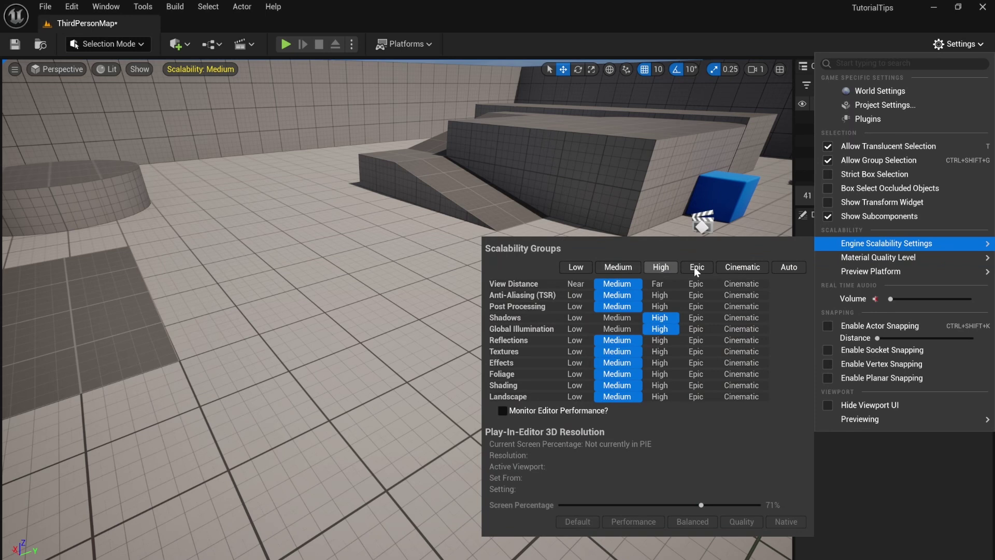
# - Try Epic and Low engine scalability, settle on Medium, and raise Global Illumination to High
pyautogui.click(789, 268)
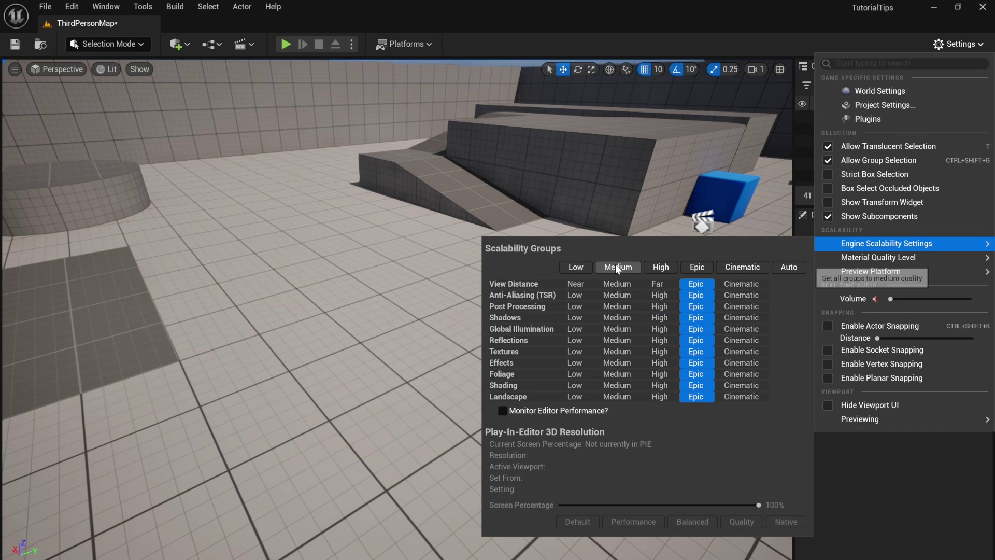
pyautogui.click(575, 267)
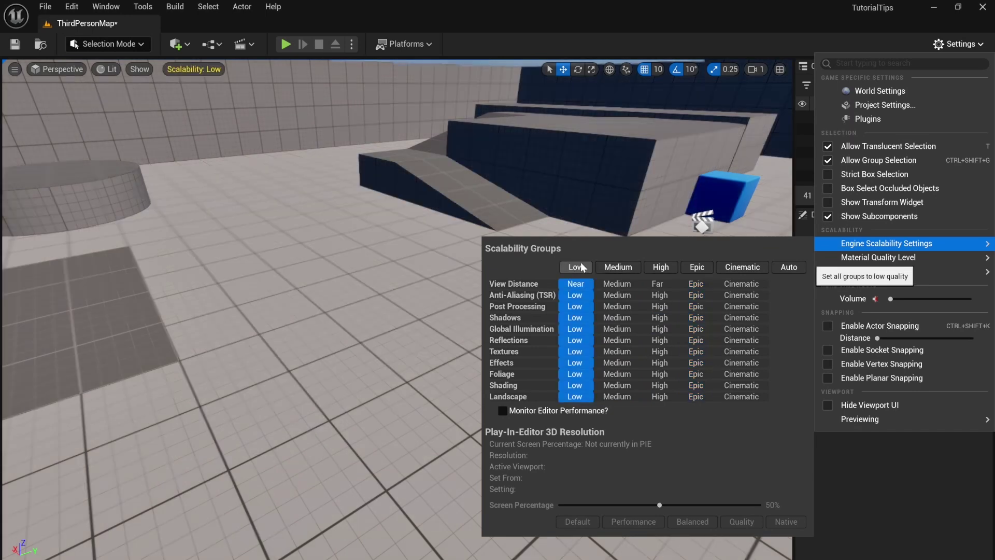
pyautogui.click(625, 266)
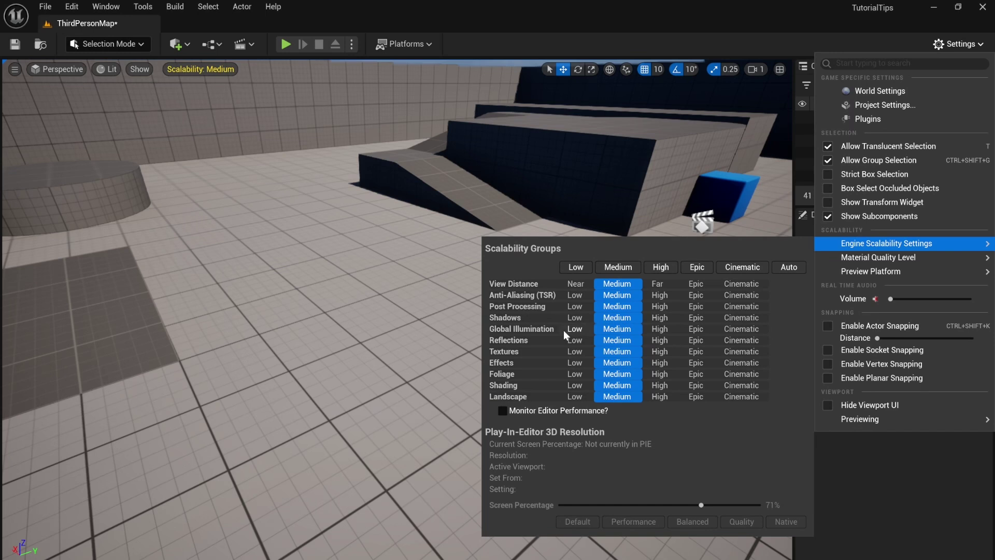
pyautogui.click(655, 328)
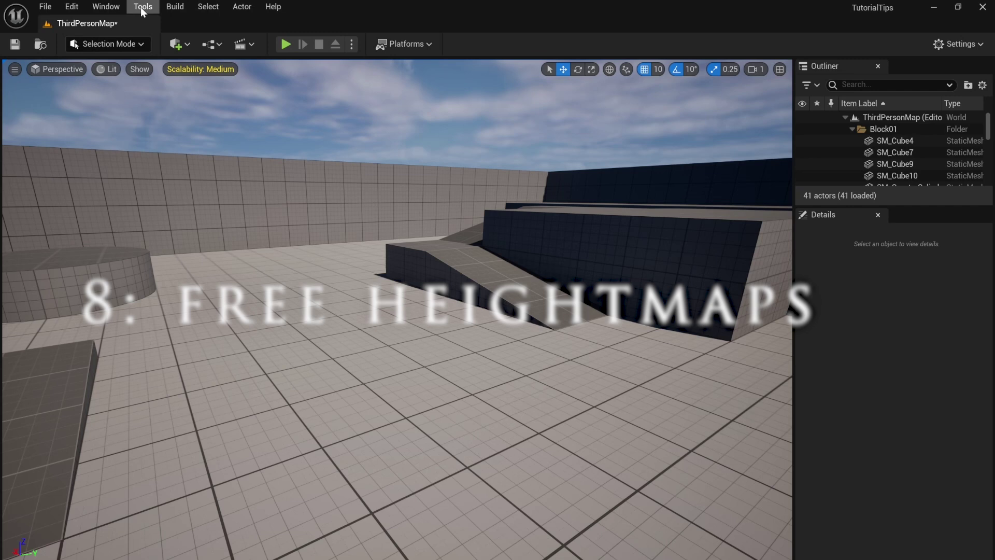
# - Switch to Landscape mode, choose Import from File, and browse for a heightmap file
pyautogui.click(126, 43)
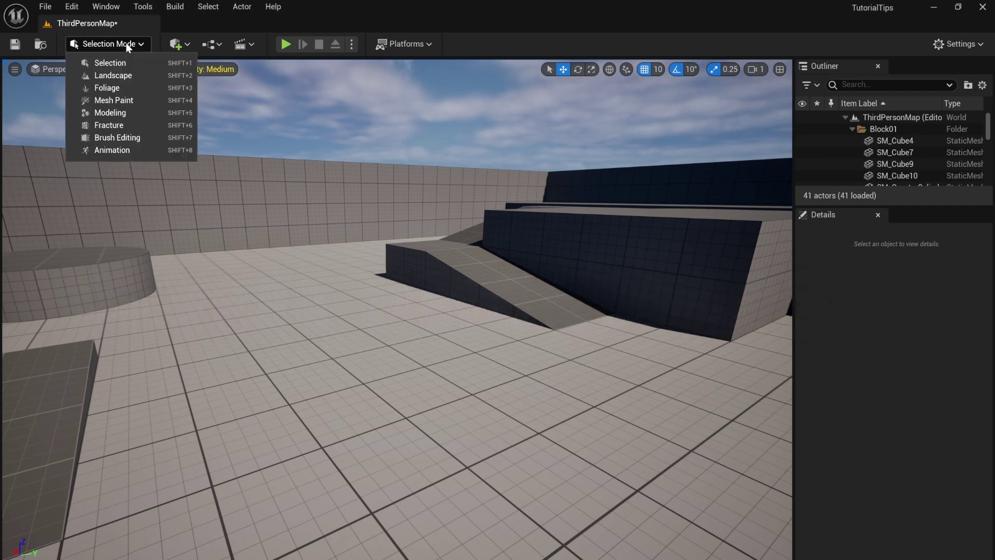
pyautogui.click(118, 75)
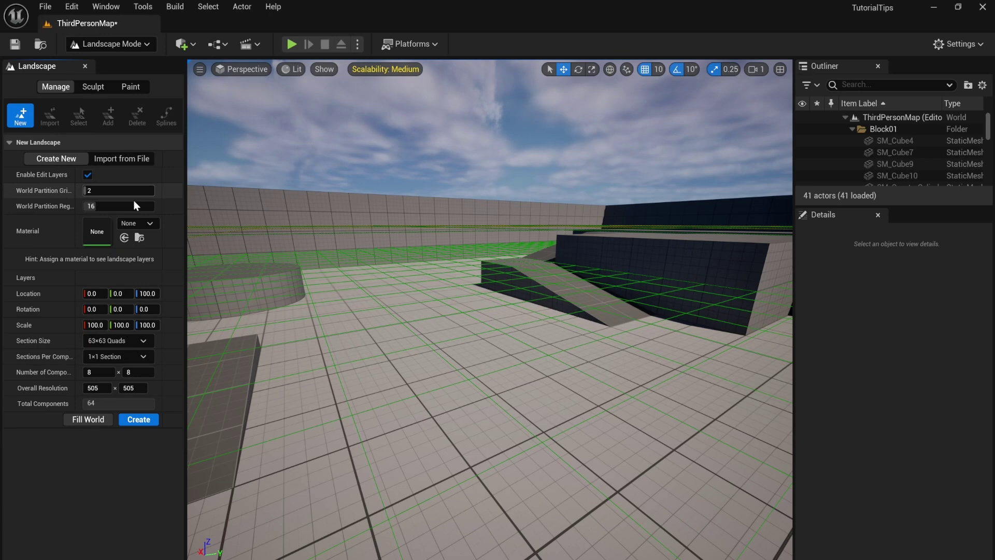
pyautogui.click(108, 158)
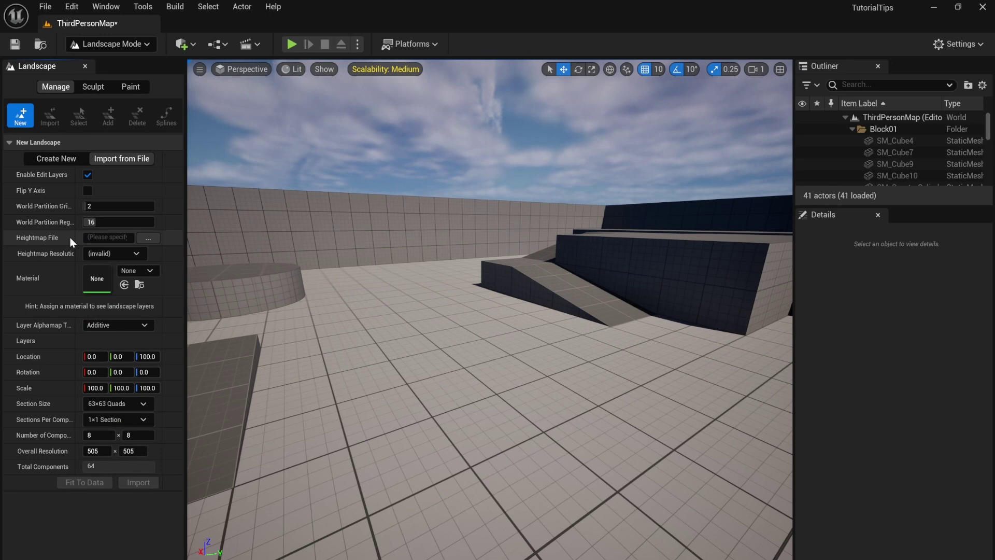
pyautogui.click(145, 239)
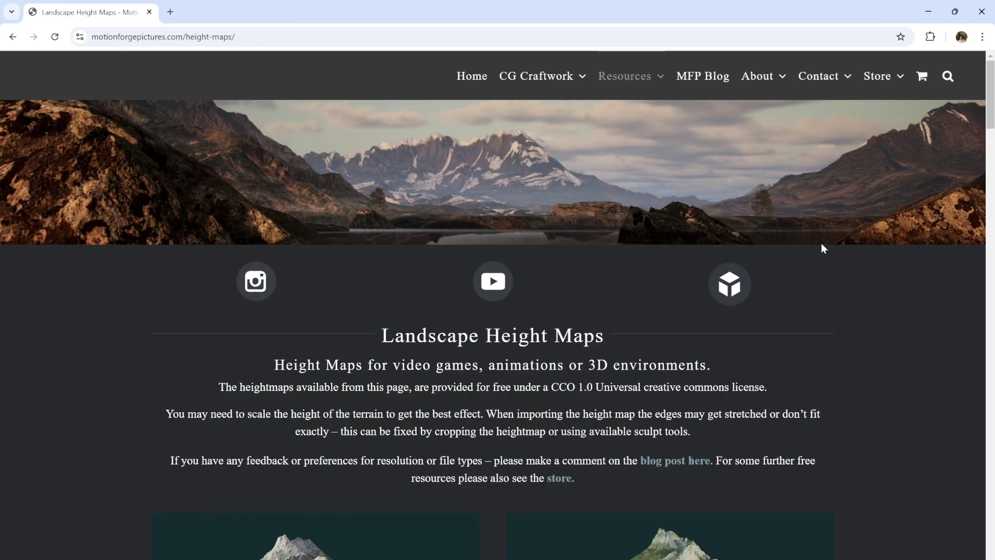
pyautogui.scroll(-12, 822, 246)
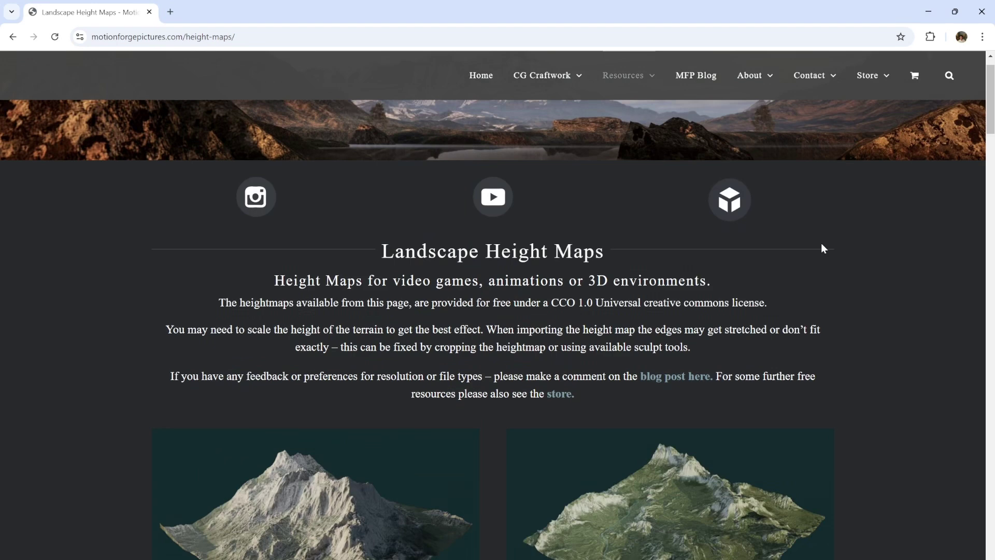
pyautogui.scroll(-20, 822, 245)
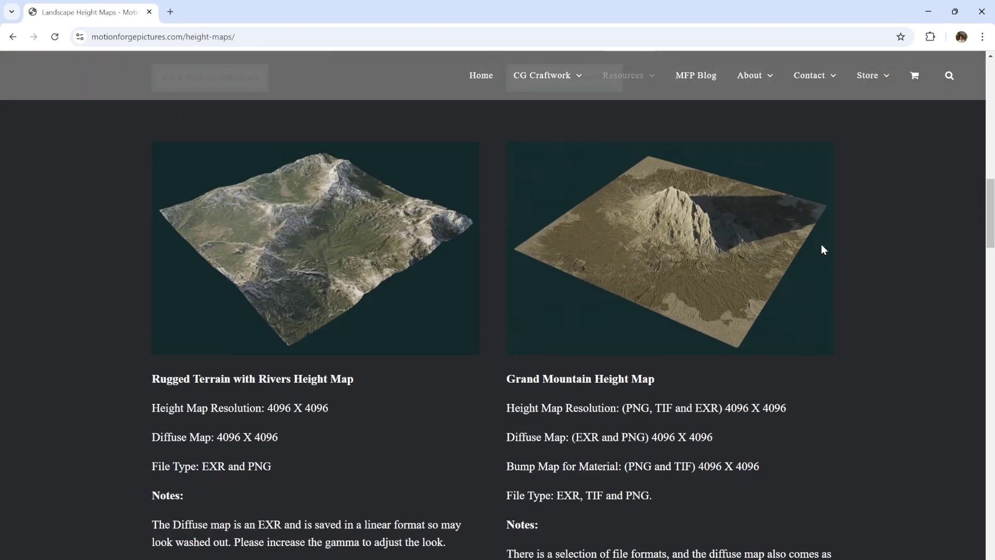
pyautogui.scroll(-20, 823, 253)
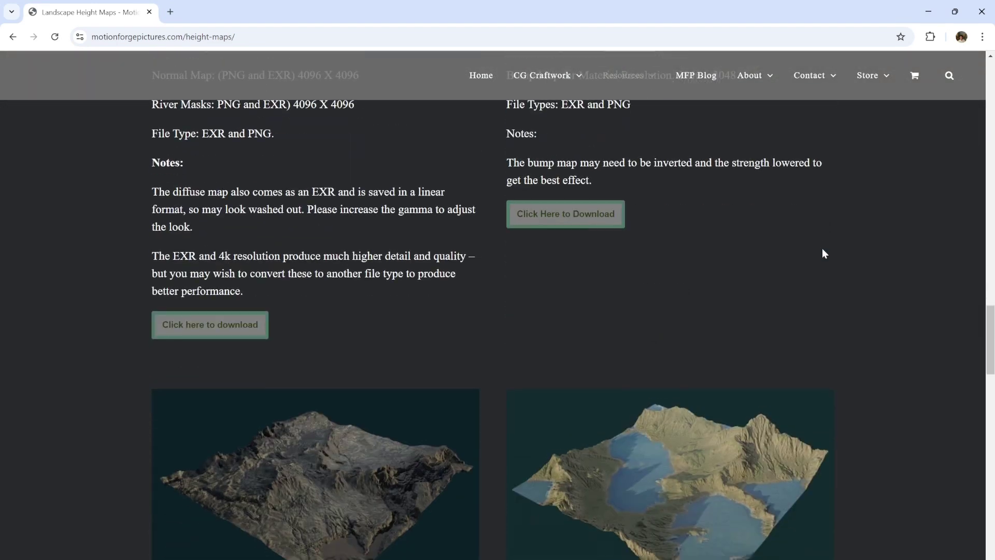
pyautogui.scroll(-6, 825, 253)
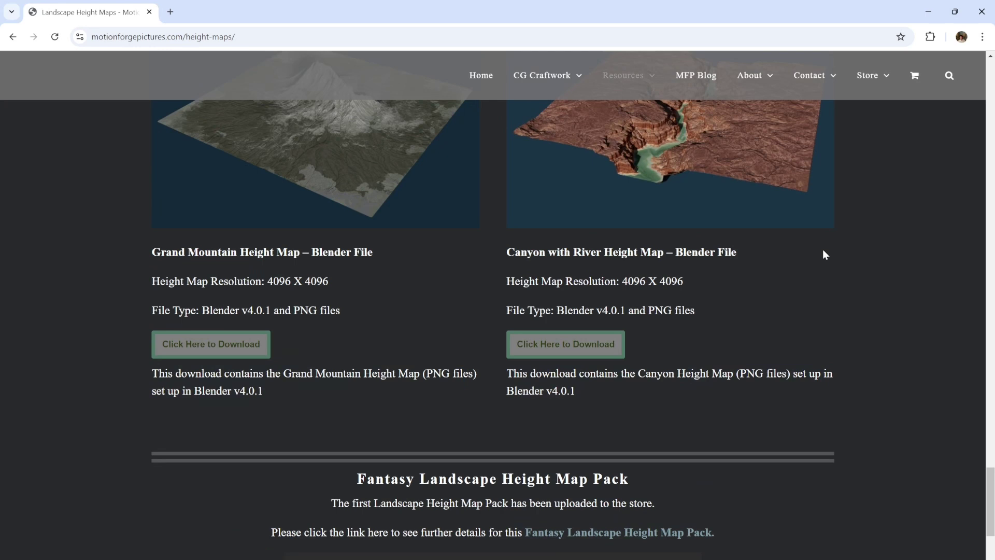
pyautogui.scroll(-5, 824, 254)
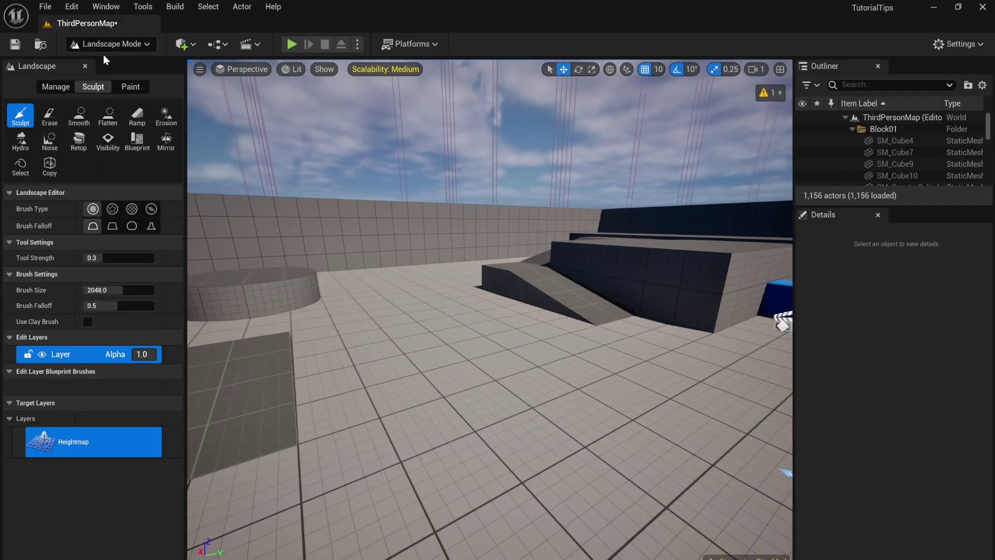
# - Return to Selection mode, pick a landscape piece, and select all LandscapeStreamingProxy actors
pyautogui.click(108, 43)
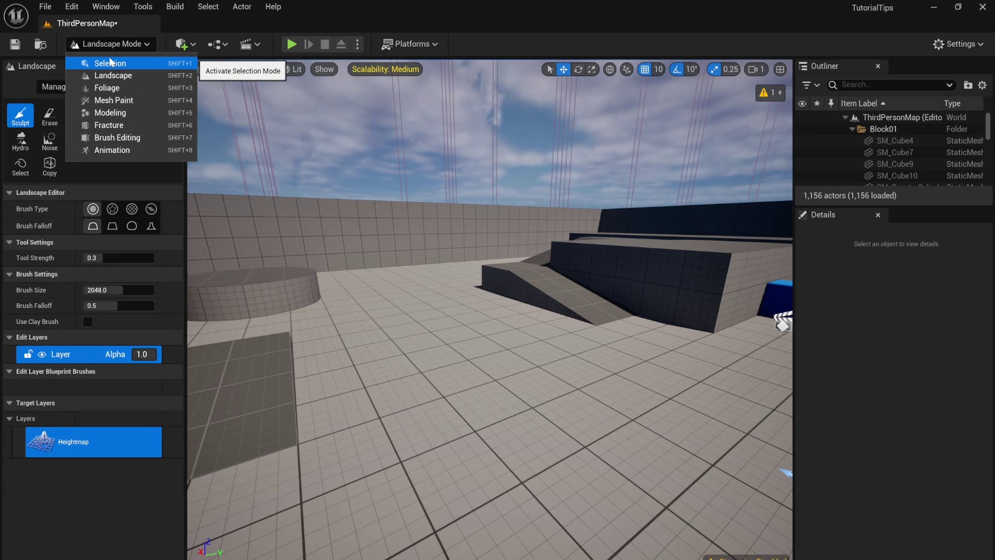
pyautogui.click(109, 61)
pyautogui.moveTo(496, 341); pyautogui.dragTo(400, 282, button='right')
pyautogui.scroll(-5, 490, 339)
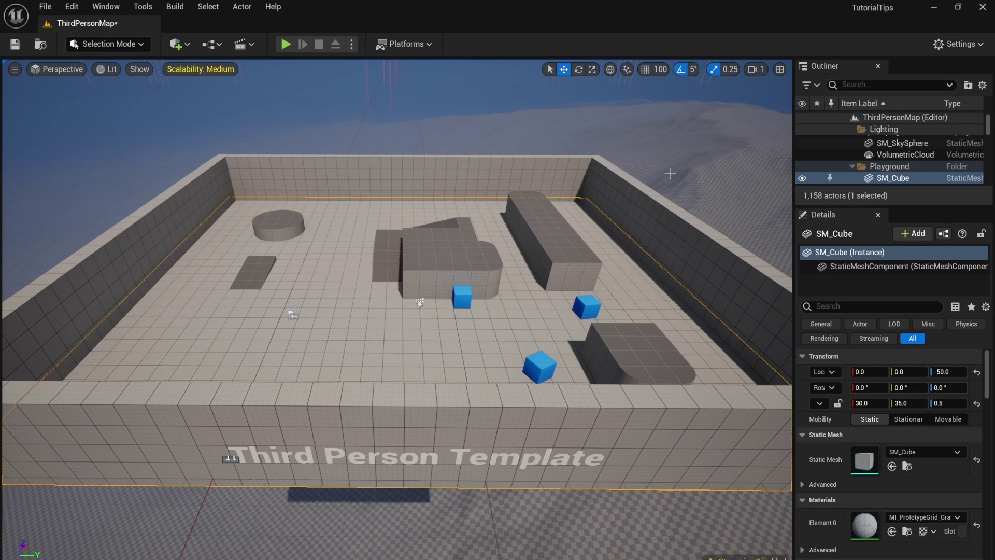
pyautogui.click(671, 173)
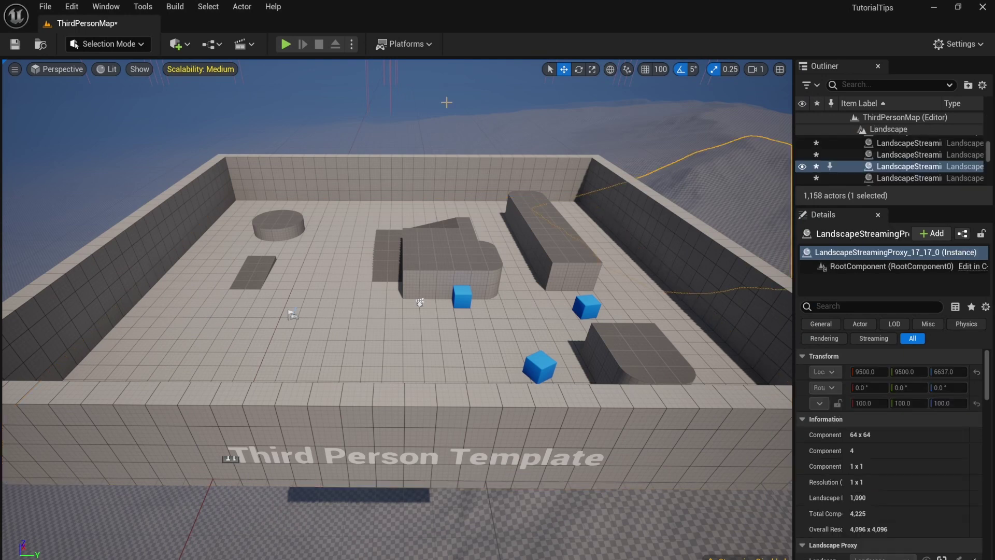
pyautogui.click(207, 6)
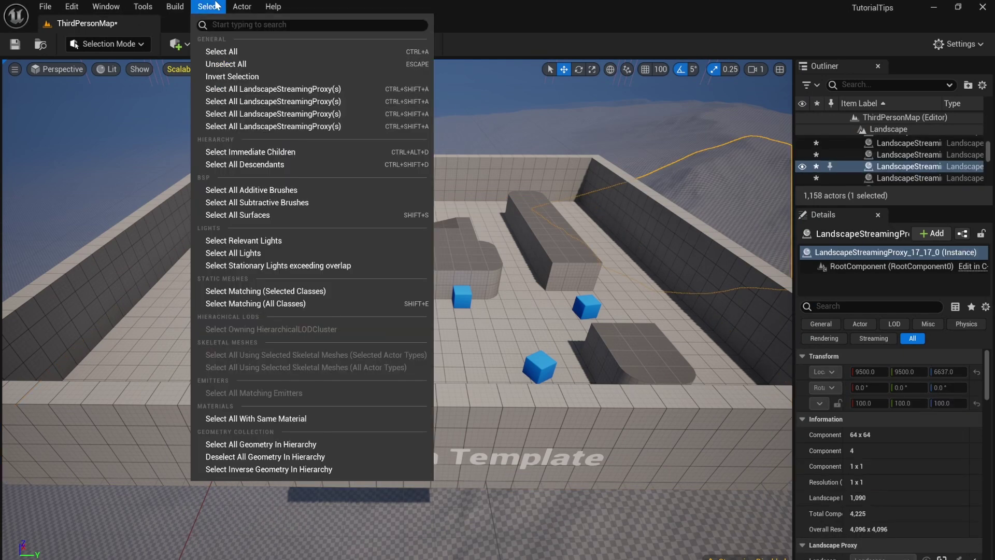
pyautogui.click(259, 88)
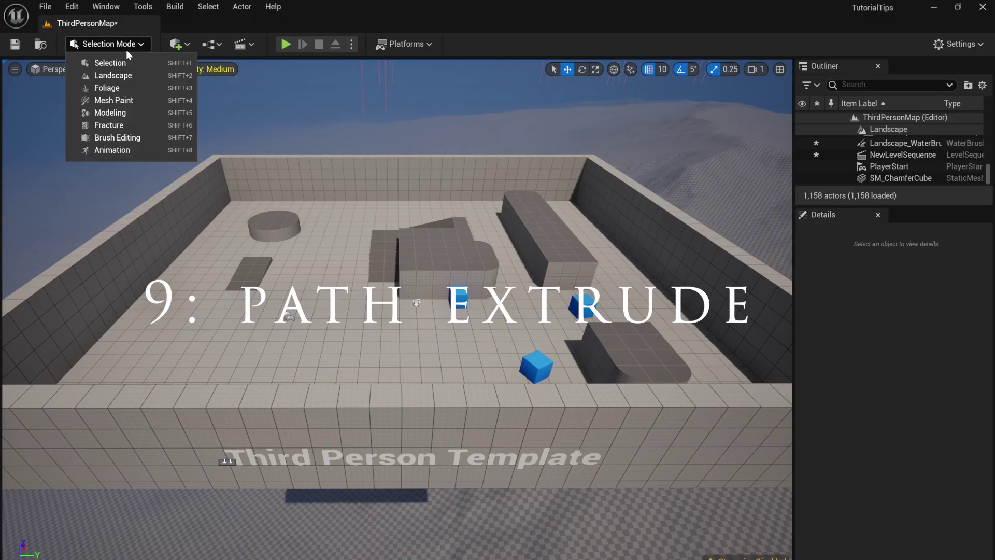
# - Start Modeling Mode's Extrude Path tool with grid snapping set to 100
pyautogui.click(133, 112)
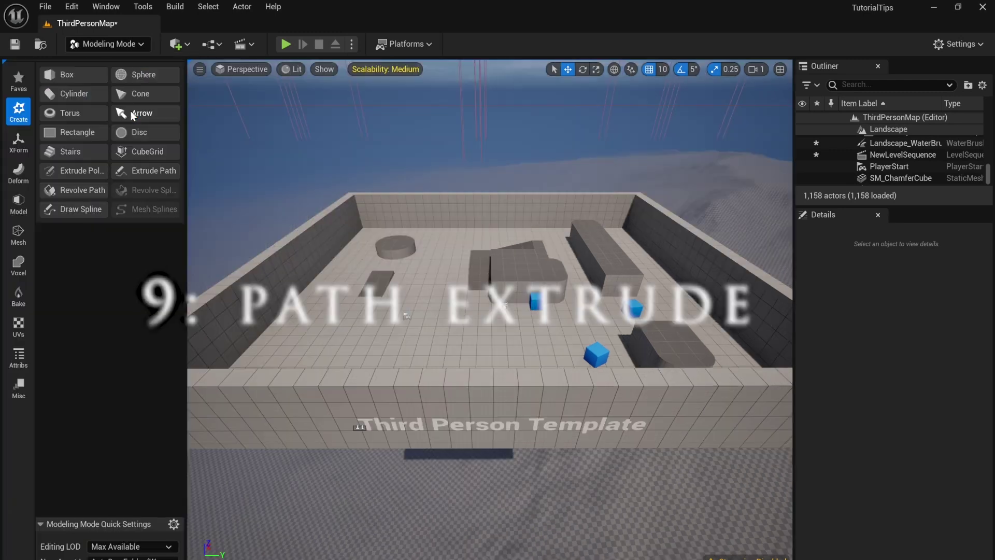
pyautogui.click(141, 175)
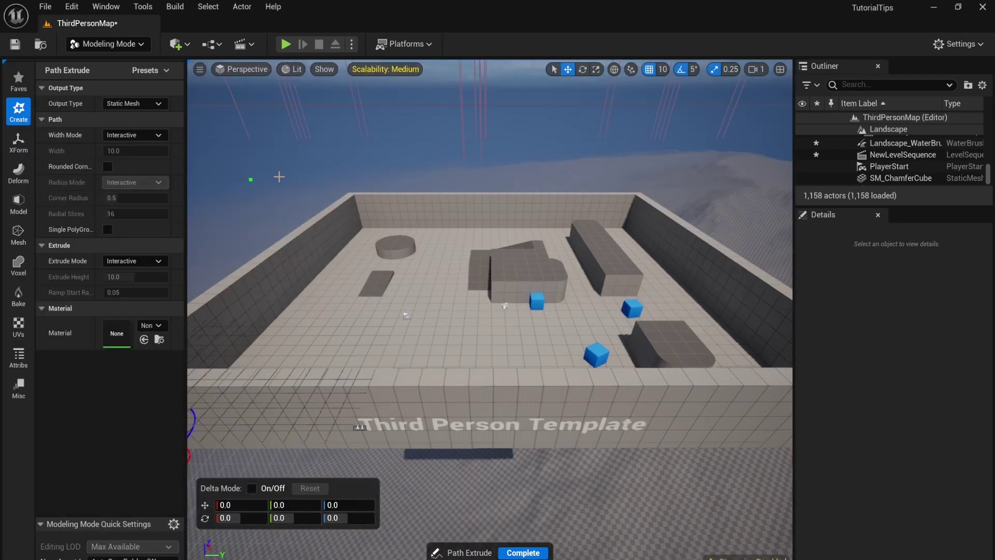
pyautogui.click(661, 70)
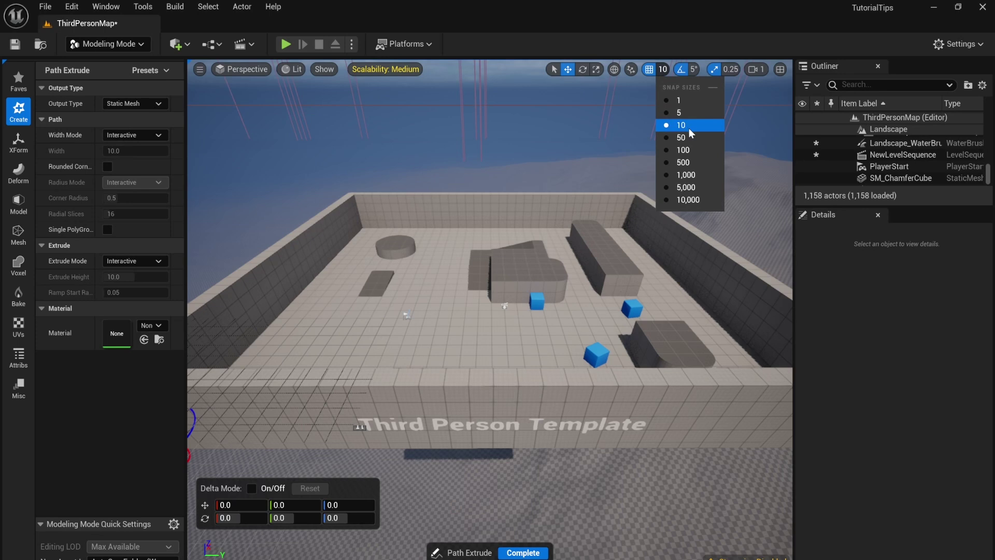
pyautogui.click(694, 149)
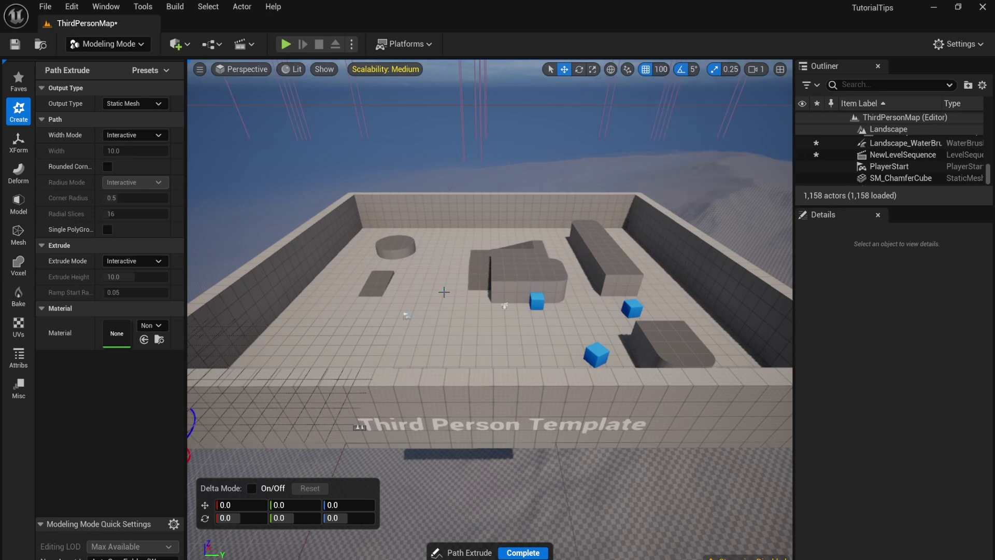
# - Draw a closed rectangular path on the floor and set its wall width and height
pyautogui.click(431, 302)
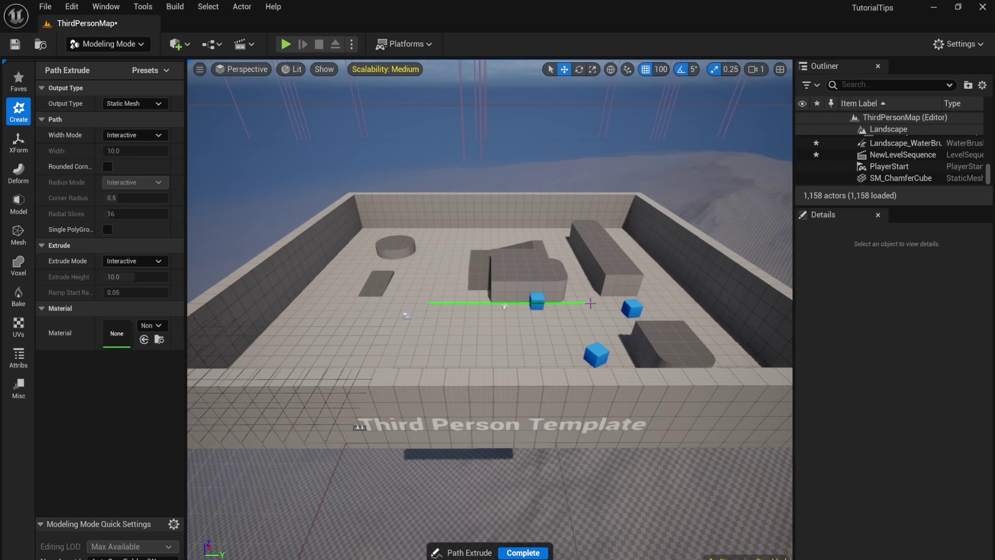
pyautogui.click(618, 356)
pyautogui.click(430, 303)
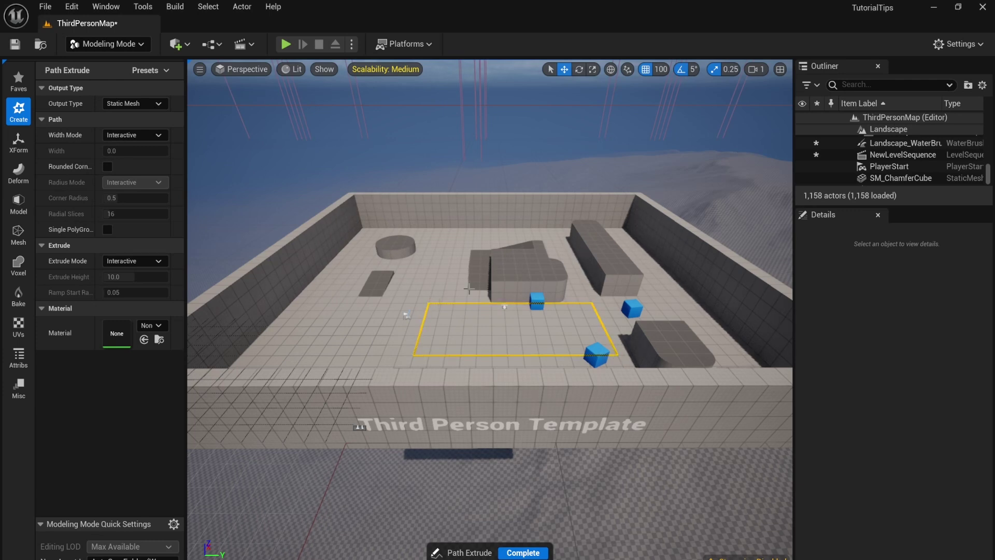
pyautogui.click(511, 306)
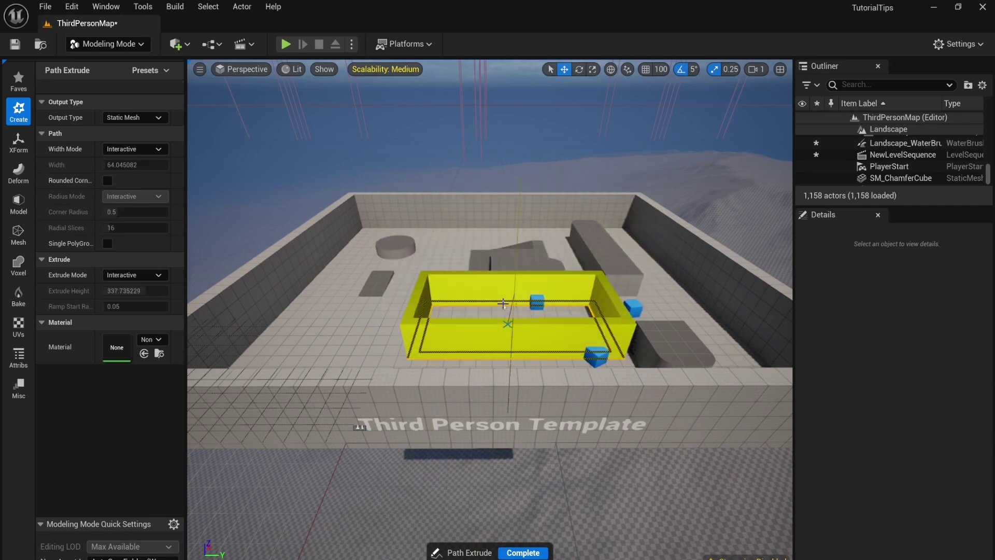
pyautogui.click(502, 292)
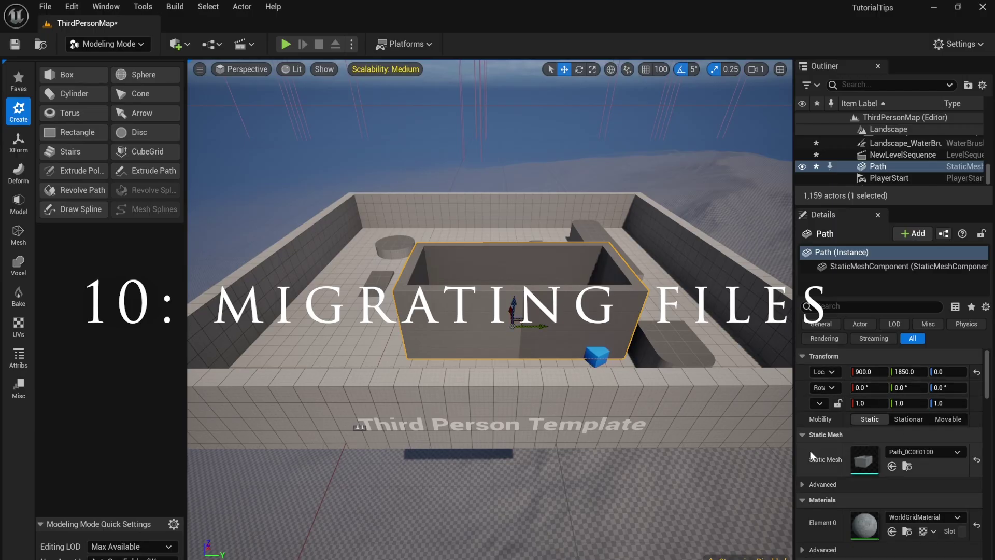
# - Browse to the generated Path mesh asset and select the Maps folder
pyautogui.click(907, 466)
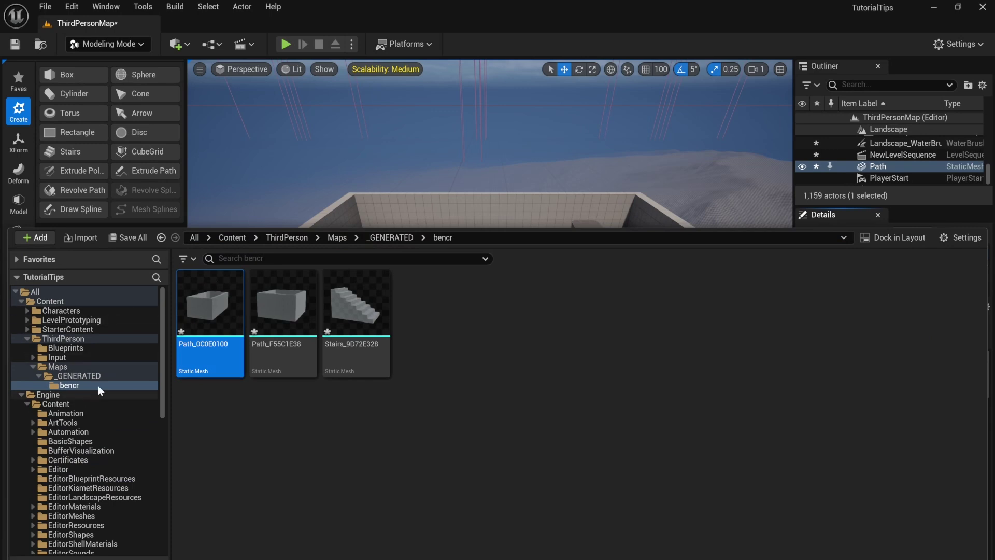
pyautogui.click(95, 368)
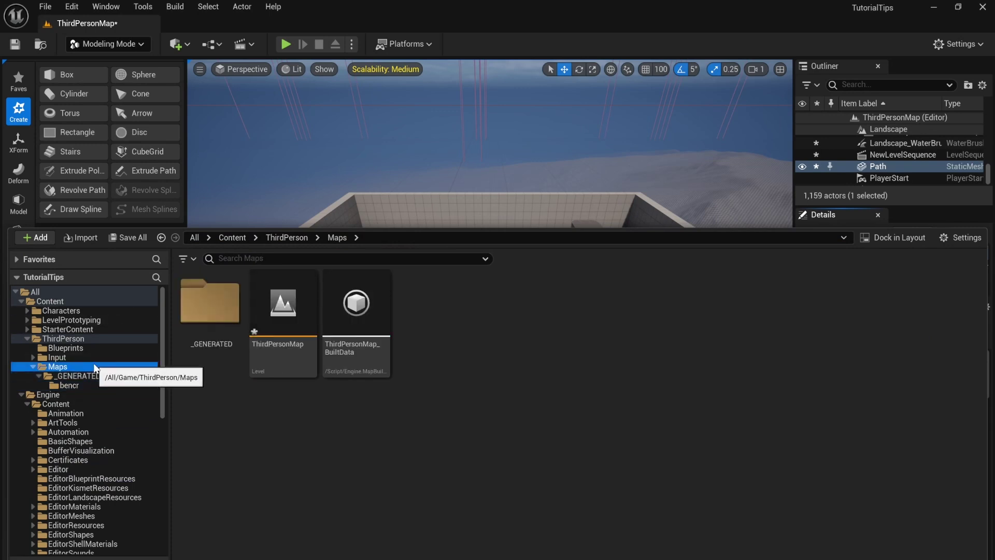
pyautogui.rightClick(96, 368)
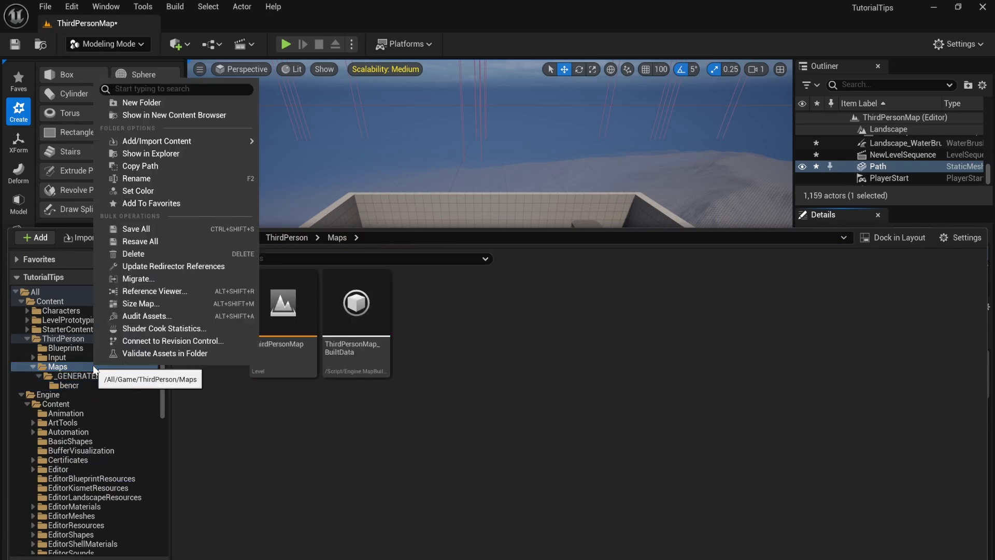
# - Show the Maps folder in File Explorer and move both map files into the ThirdPerson folder
pyautogui.click(148, 153)
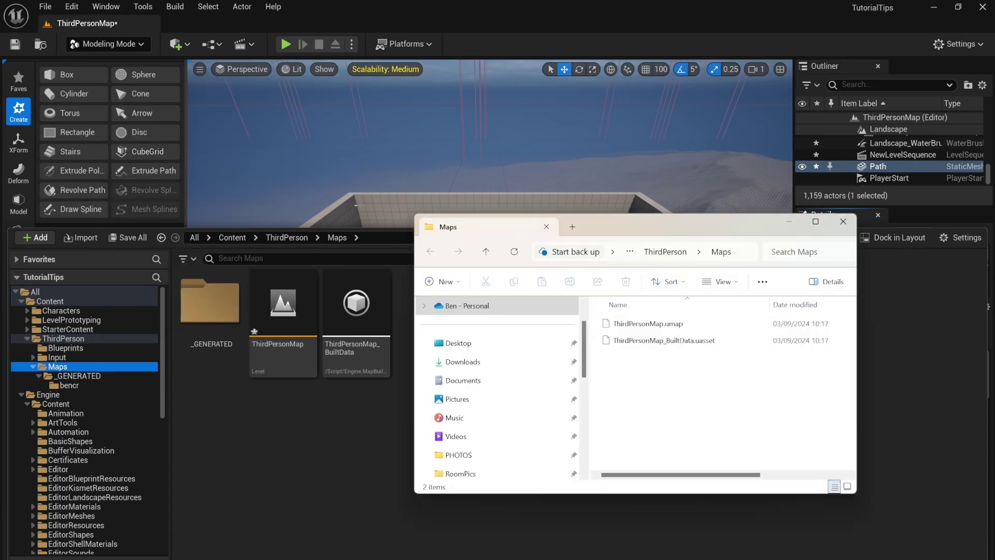
pyautogui.hotkey('ctrl', 'a')
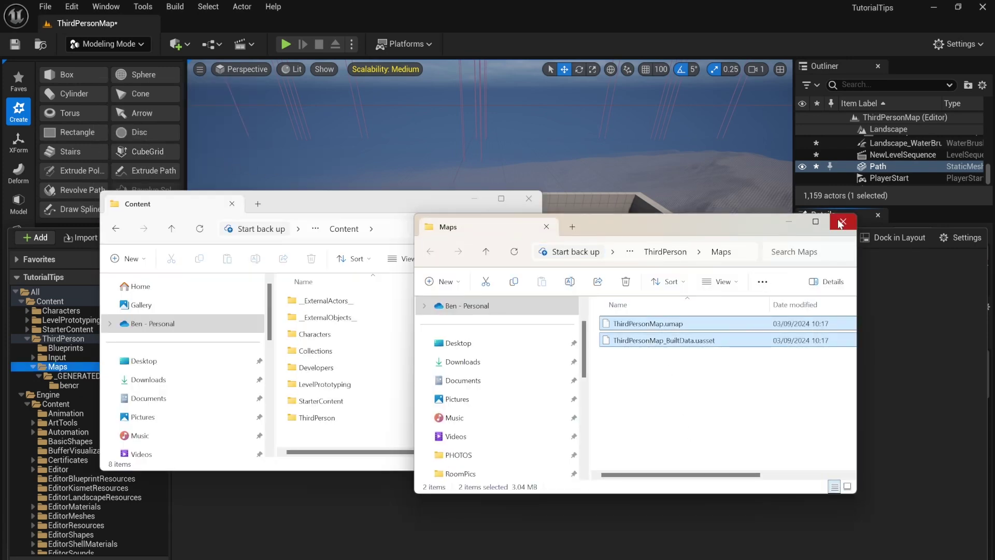
pyautogui.moveTo(764, 323); pyautogui.dragTo(369, 419)
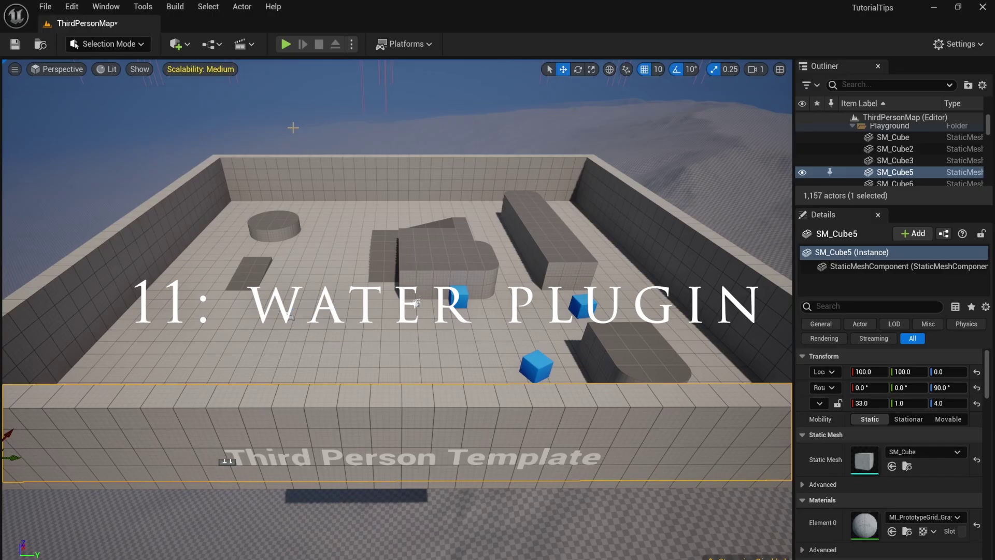
# - Enable the Water plugin in Edit > Plugins, then Quick Add a Water Body Lake
pyautogui.click(73, 6)
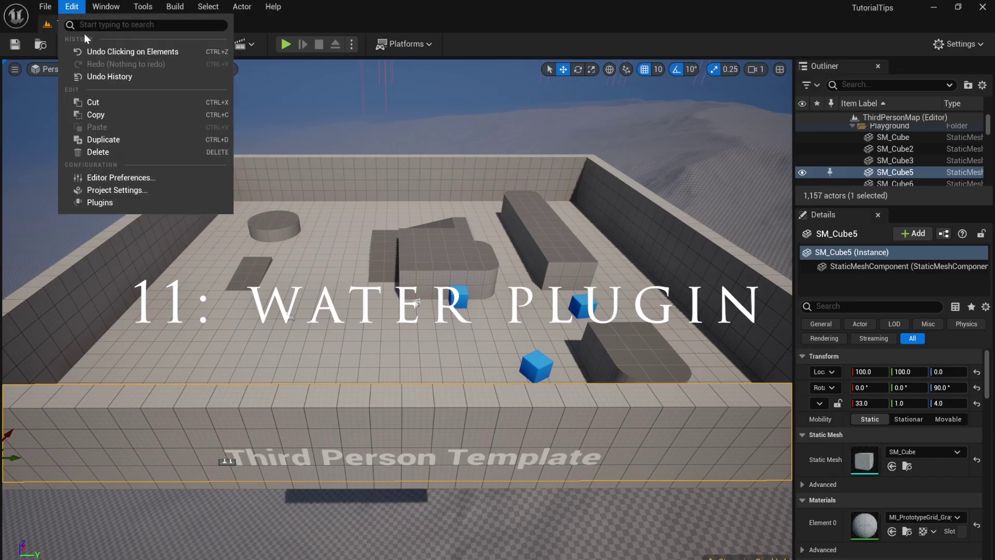
pyautogui.click(96, 202)
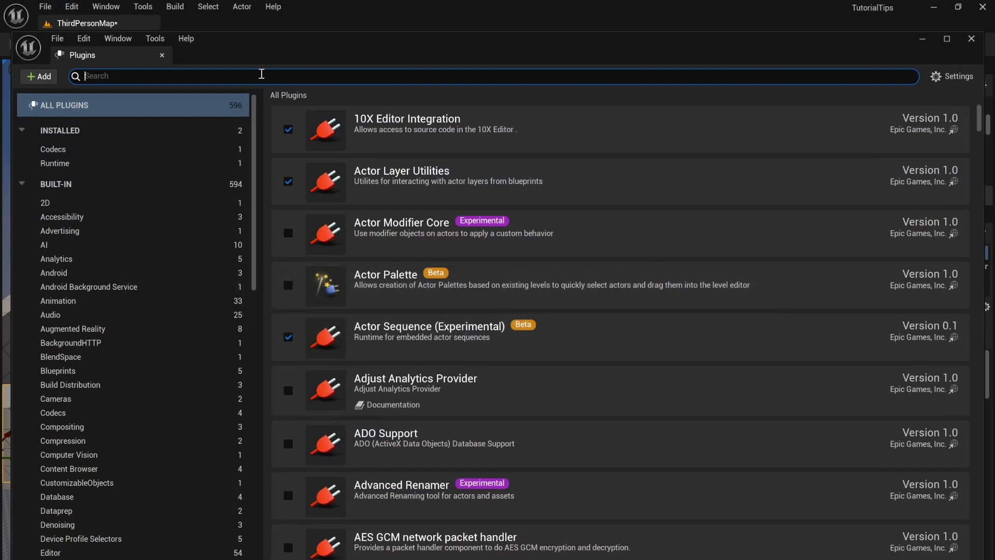
pyautogui.write('water')
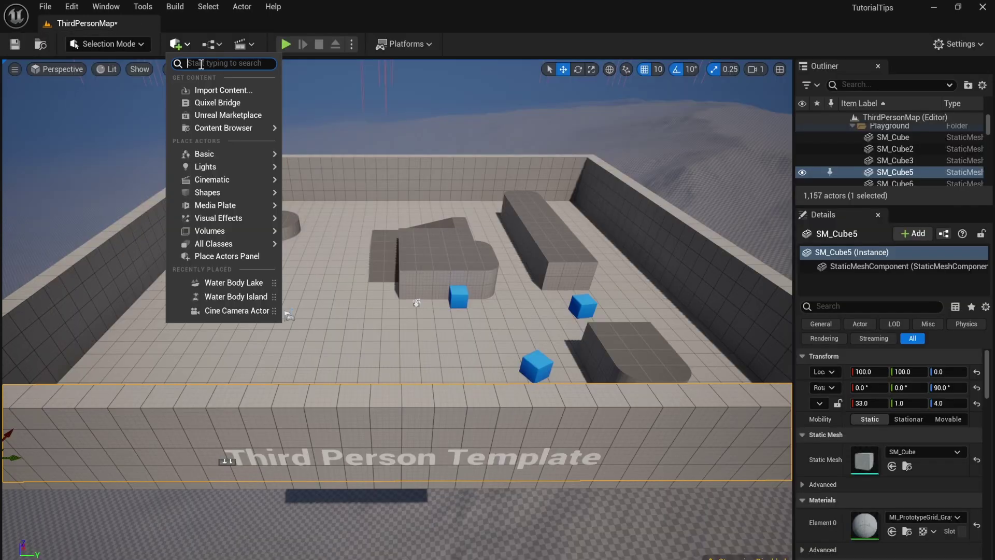
pyautogui.write('water')
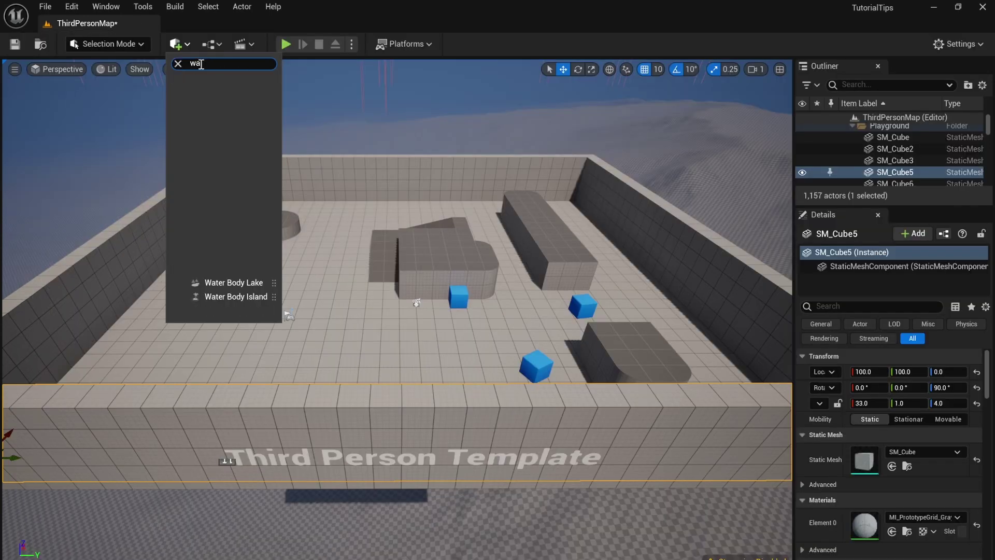
pyautogui.click(244, 179)
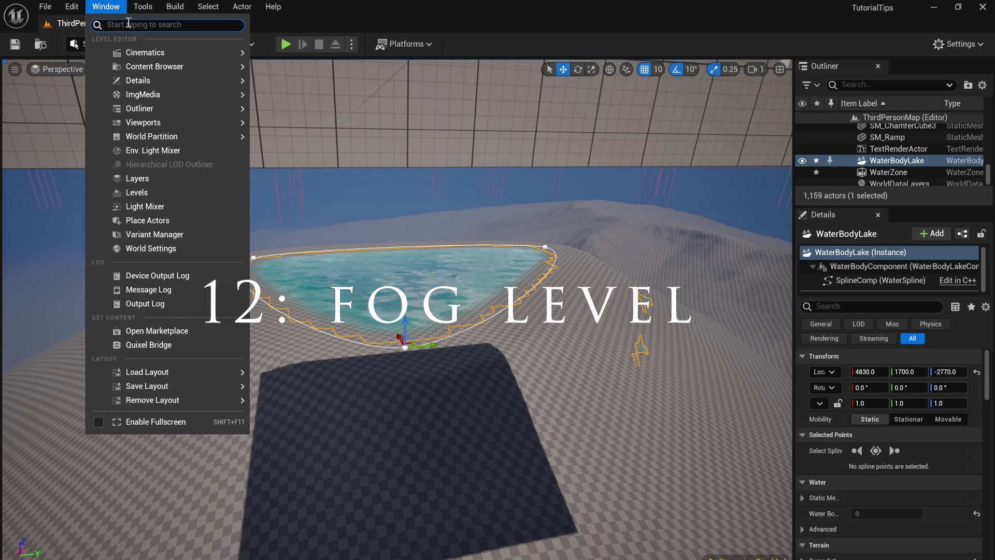
# - In the Env. Light Mixer, set Fog Density to 0.05 and Fog Height Falloff to 0.001
pyautogui.click(157, 155)
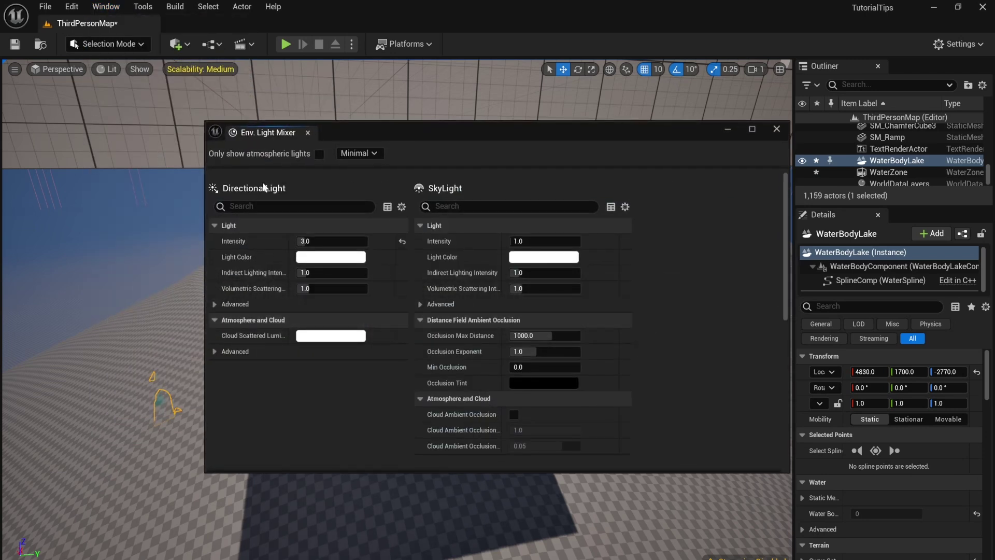
pyautogui.scroll(-15, 396, 231)
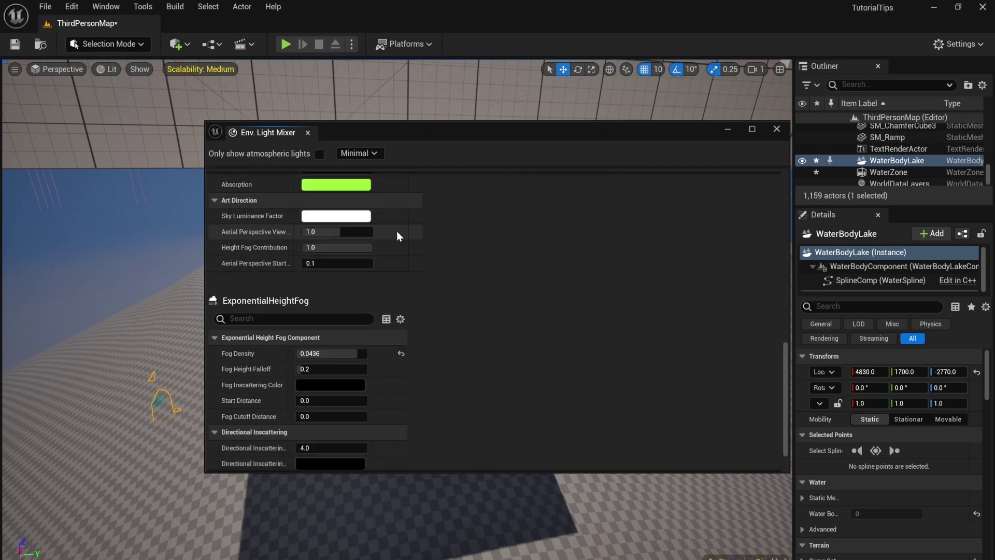
pyautogui.scroll(-1, 397, 236)
pyautogui.moveTo(326, 308); pyautogui.dragTo(342, 308)
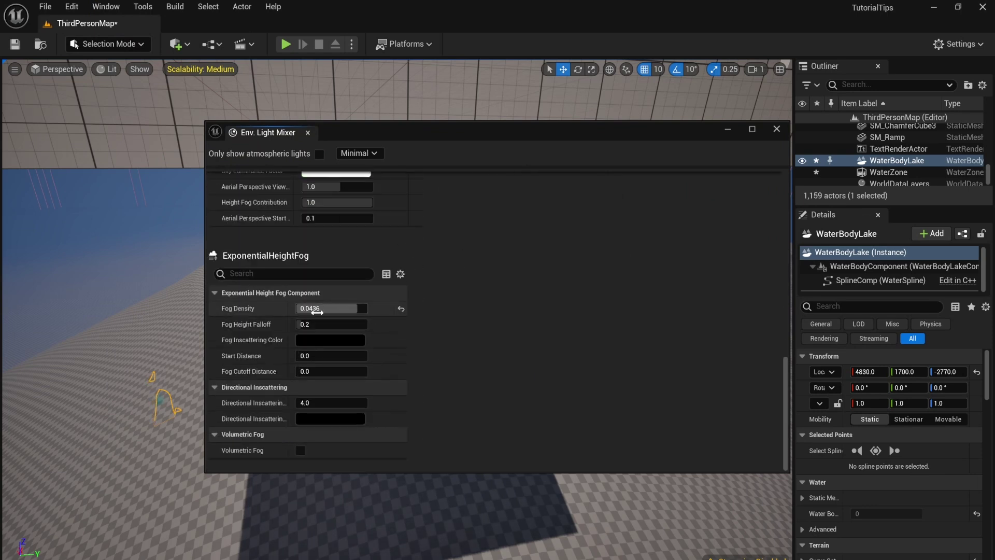
pyautogui.click(332, 308)
pyautogui.write('0.05')
pyautogui.press('Return')
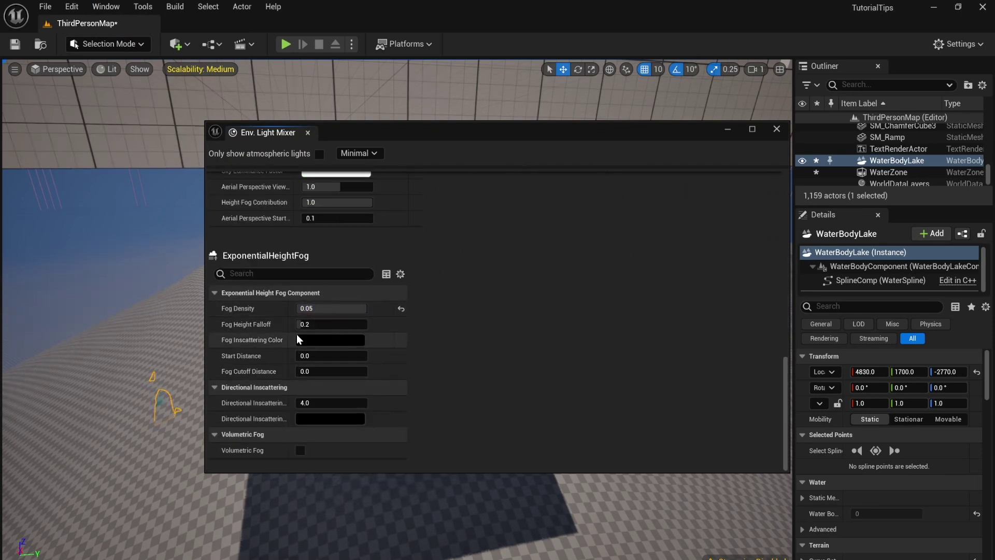
pyautogui.write('0.001')
pyautogui.press('Return')
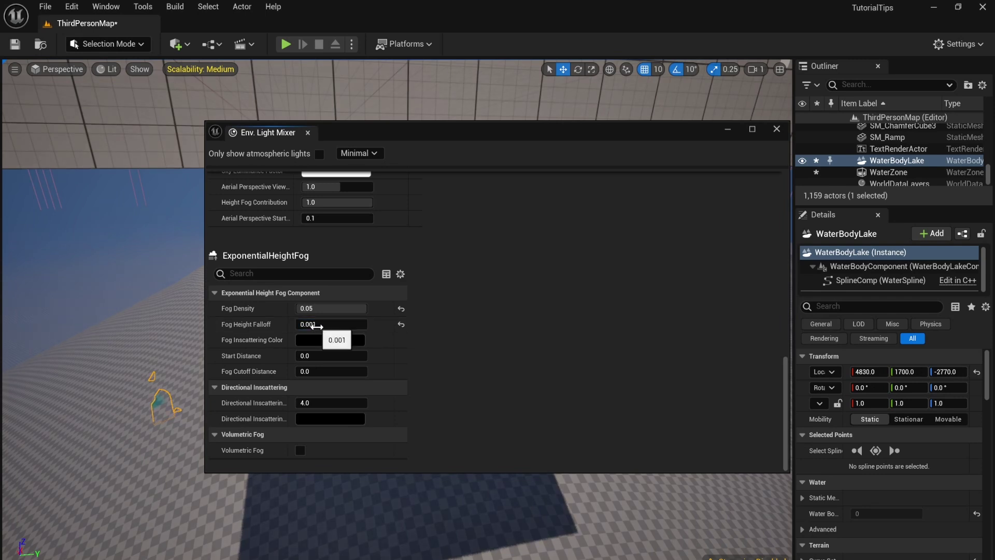
# - Make the fog inscattering colour white, close the mixer, and frame the water lake
pyautogui.click(325, 340)
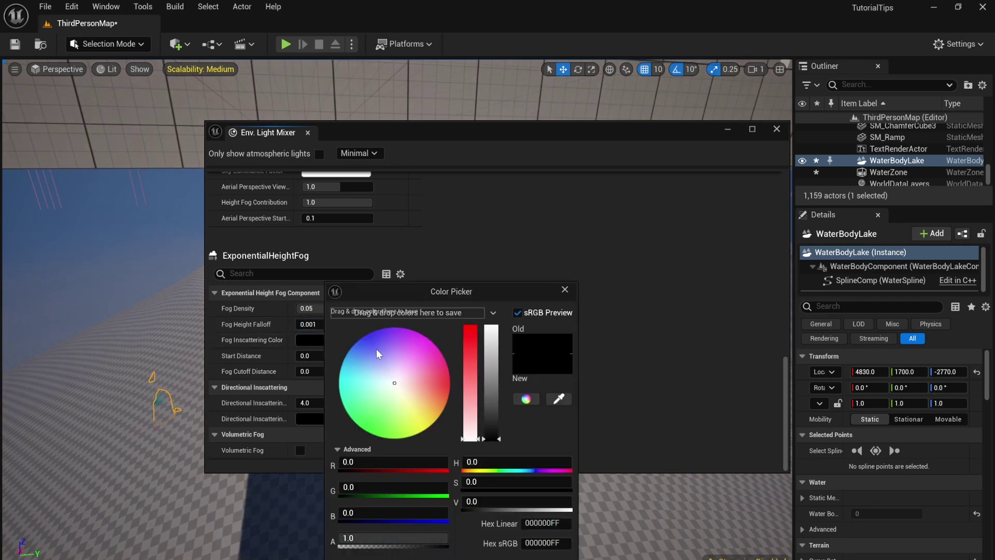
pyautogui.moveTo(497, 421); pyautogui.dragTo(491, 326)
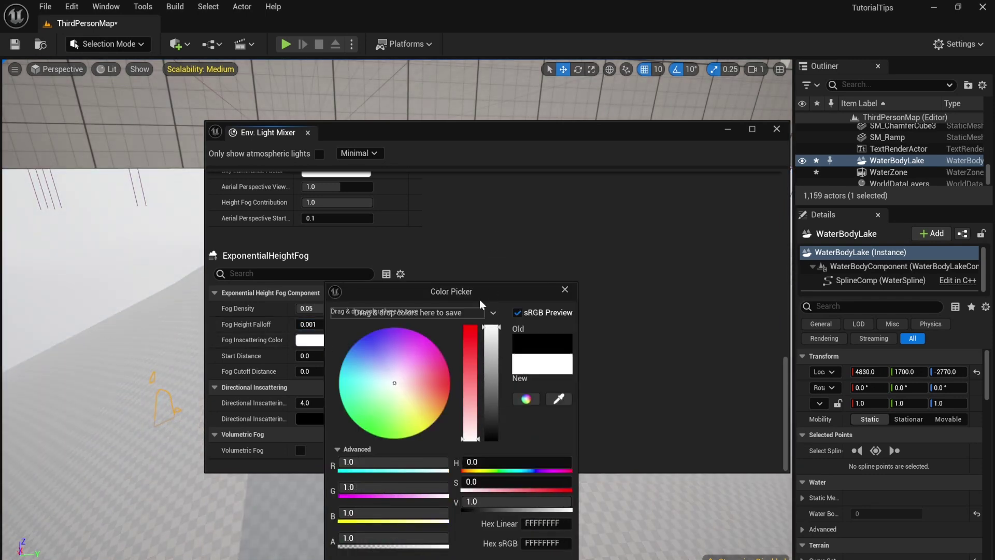
pyautogui.press('Return')
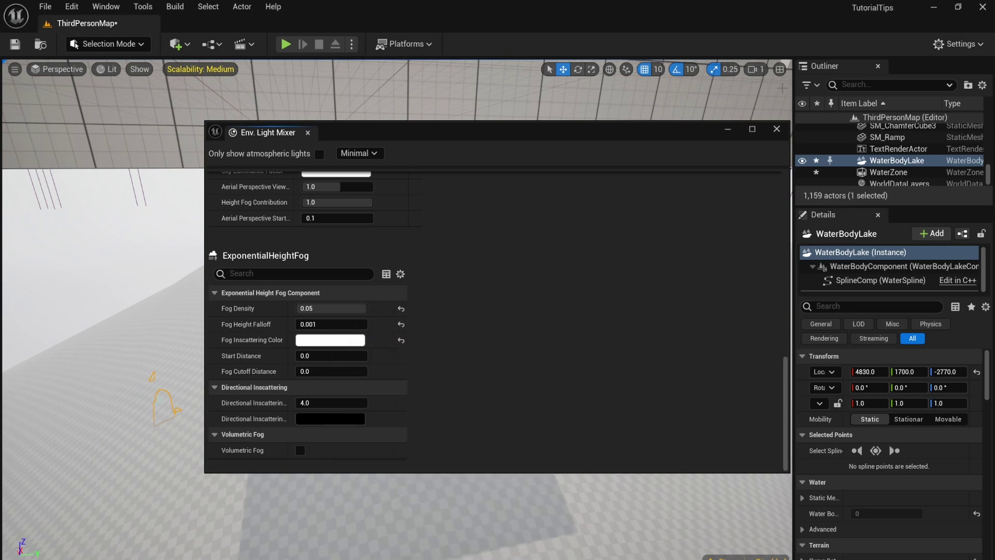
pyautogui.click(776, 129)
pyautogui.moveTo(549, 201); pyautogui.dragTo(580, 130, button='right')
pyautogui.press('f')
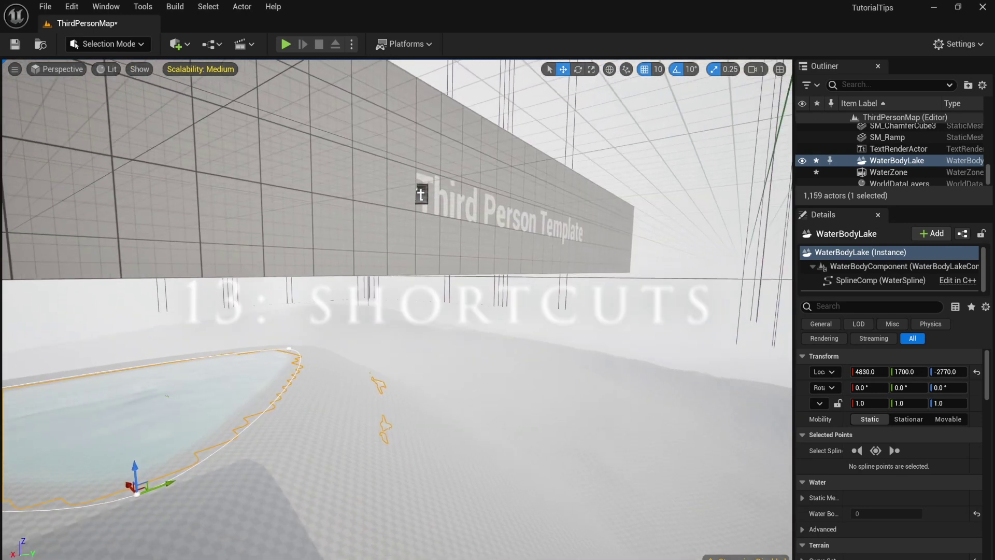
# - Focus on several landscape sections with F, then jump to viewport bookmark 1
pyautogui.click(357, 315)
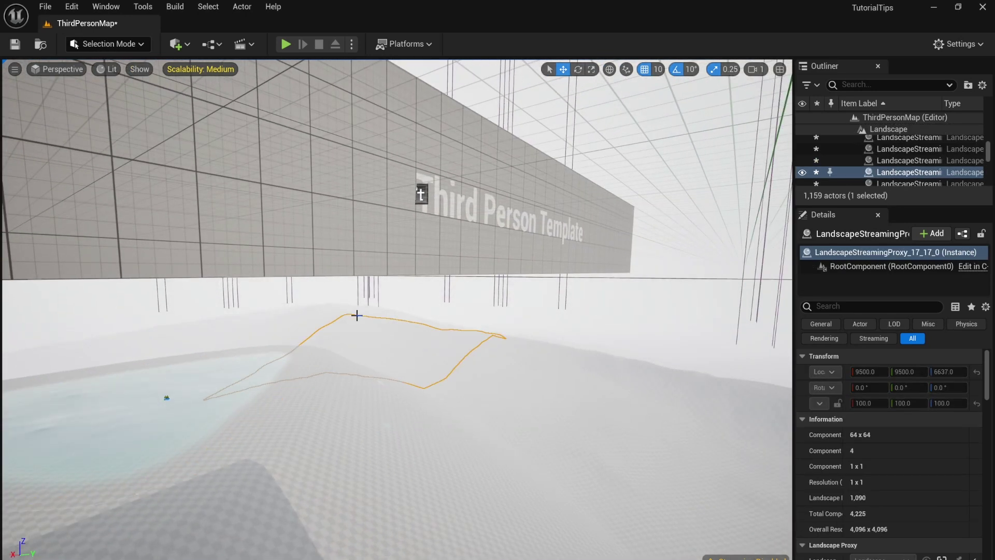
pyautogui.press('f')
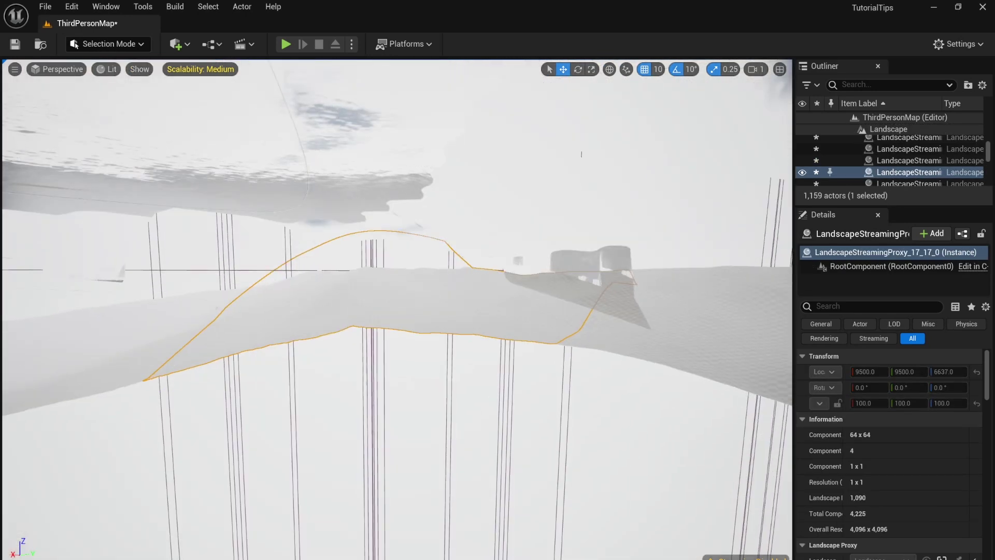
pyautogui.click(161, 315)
pyautogui.press('f')
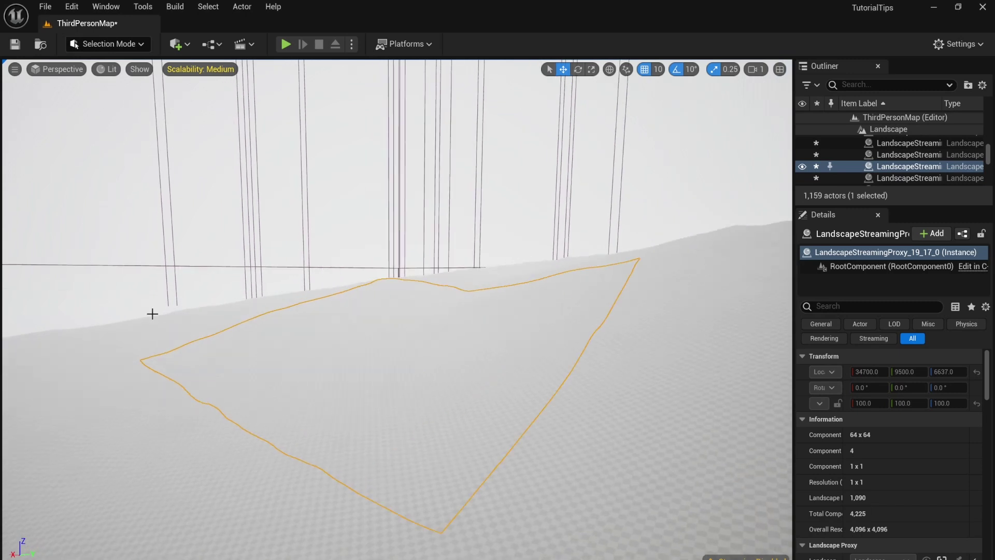
pyautogui.scroll(-5, 116, 325)
pyautogui.click(121, 330)
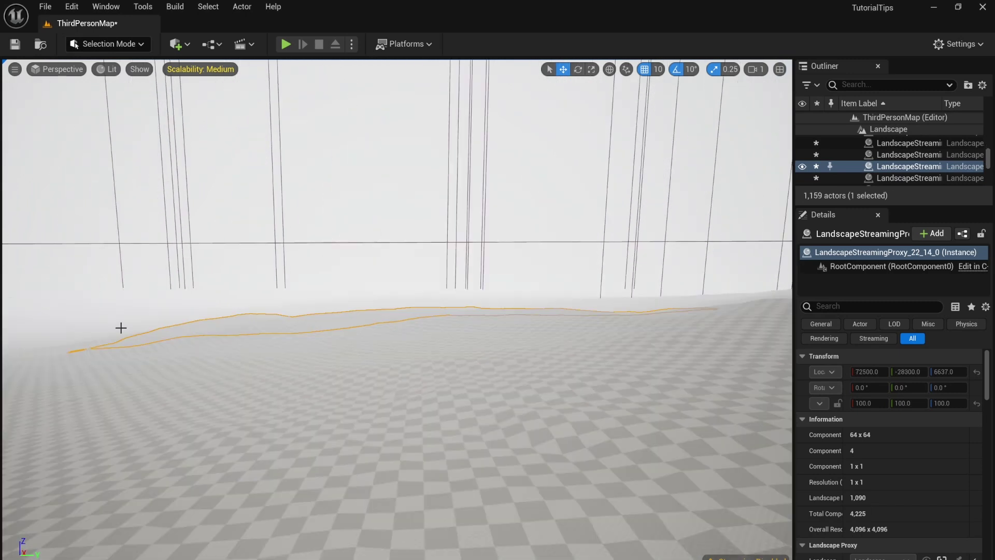
pyautogui.press('1')
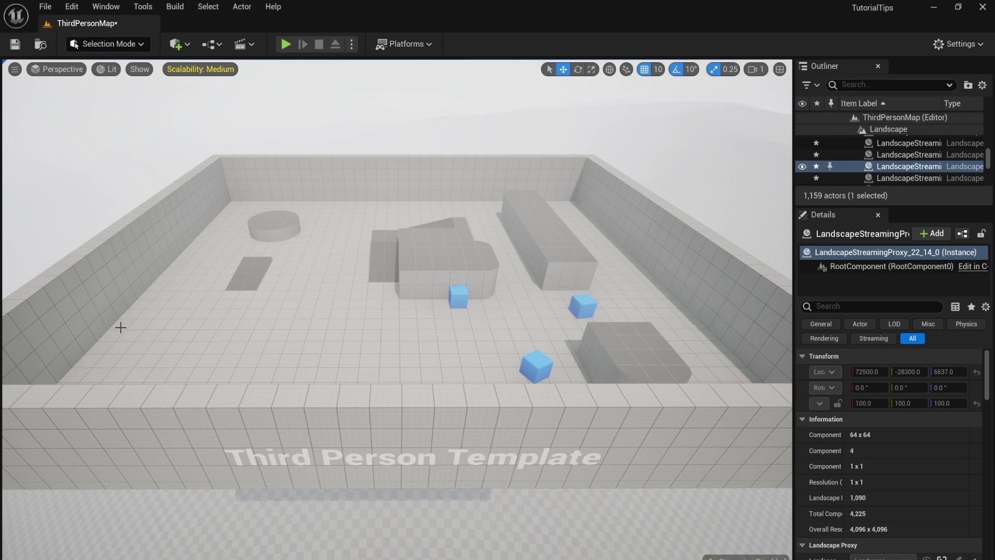
# - Capture a 1.0-multiplier high resolution screenshot of the arena viewport
pyautogui.click(16, 69)
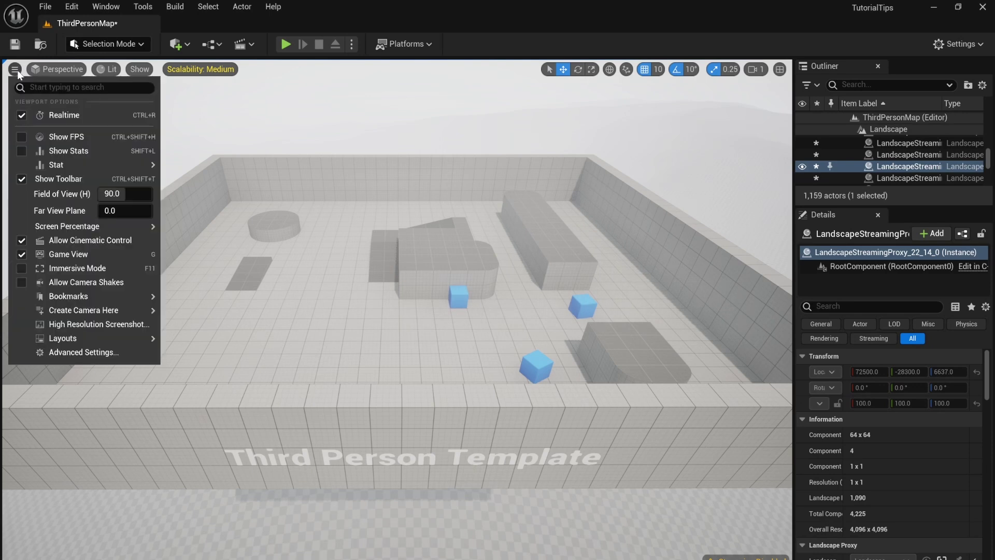
pyautogui.click(102, 325)
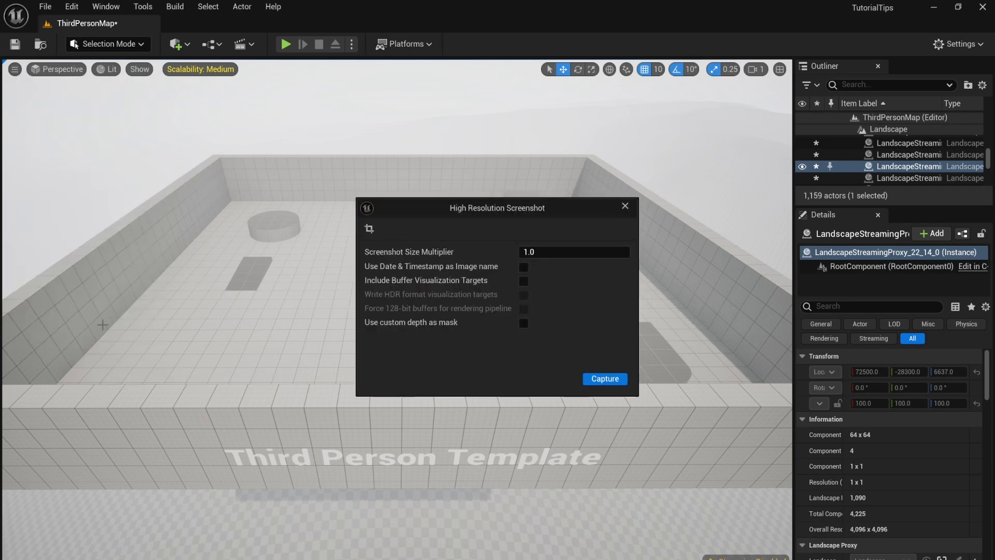
pyautogui.click(606, 379)
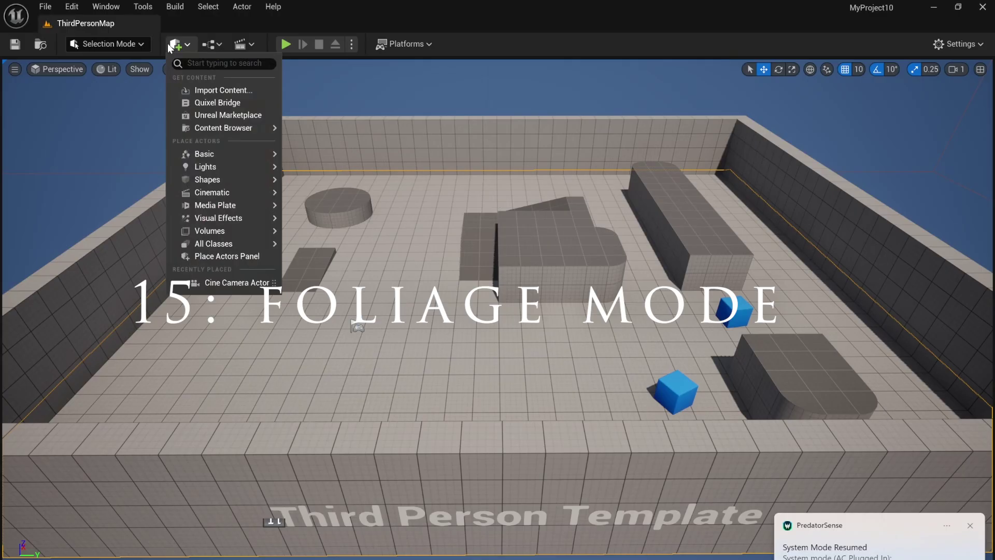
# - In Quixel Bridge, browse 3D Plants > Climber to the English Ivy asset
pyautogui.click(217, 104)
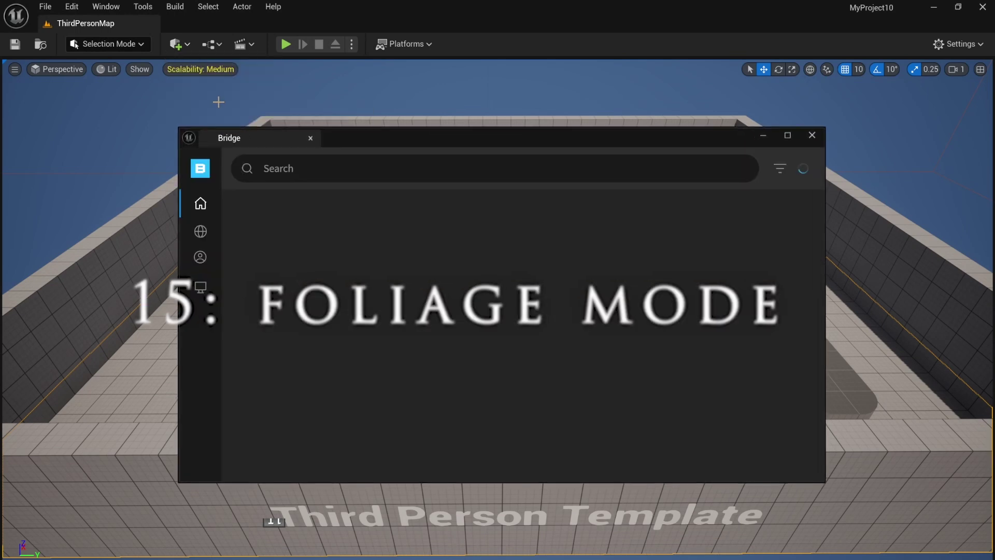
pyautogui.moveTo(203, 242)
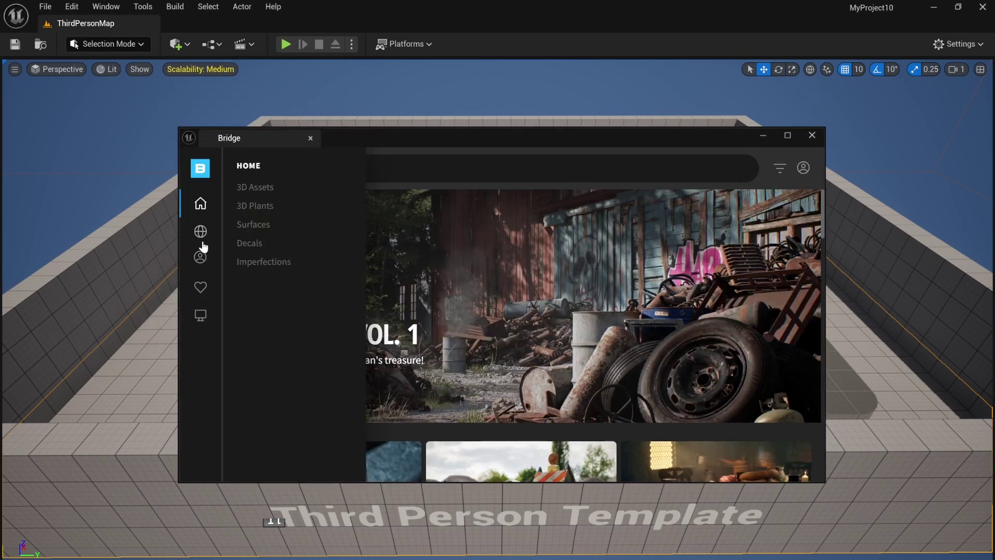
pyautogui.click(260, 205)
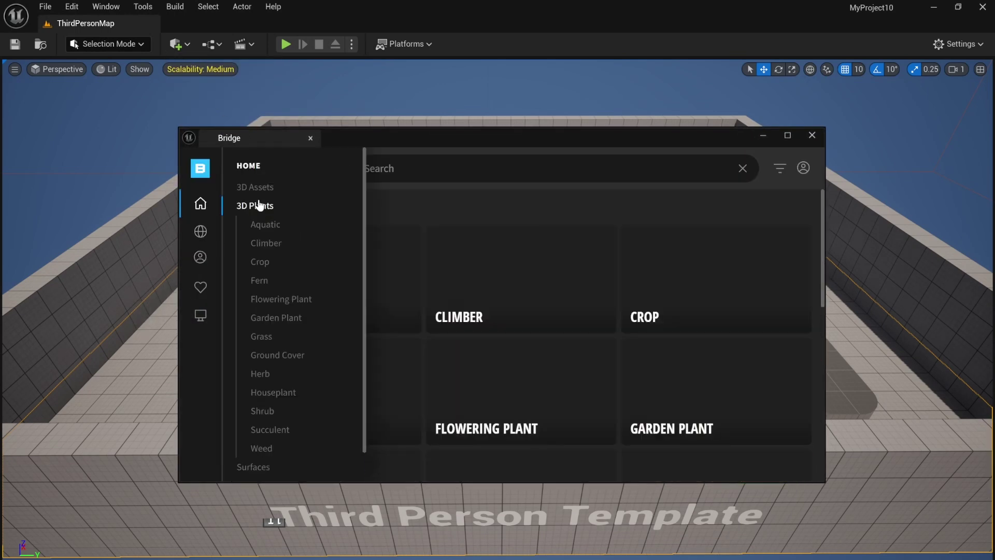
pyautogui.click(473, 315)
pyautogui.scroll(-2, 297, 358)
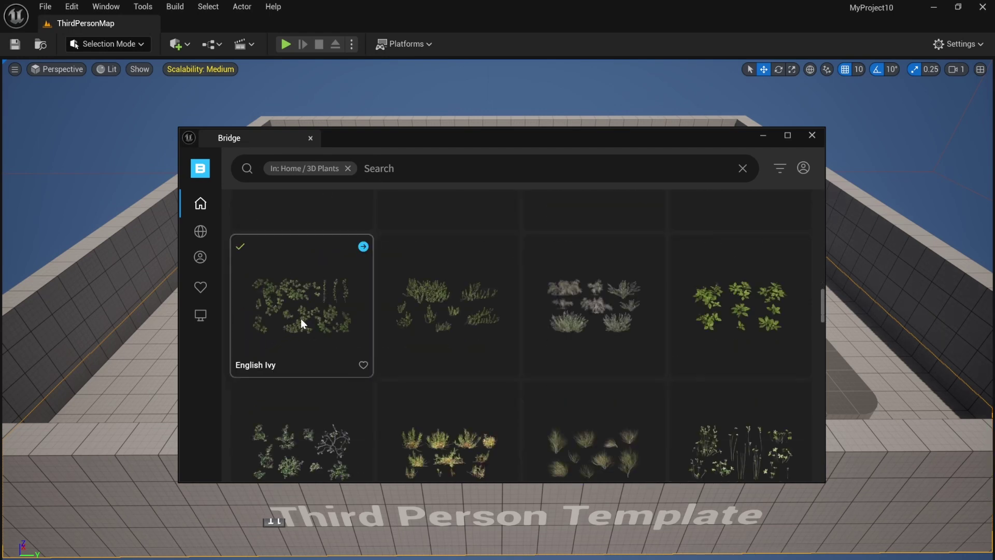
# - Add English Ivy, then select all 13 foliage types in Foliage Mode
pyautogui.click(364, 247)
pyautogui.click(89, 50)
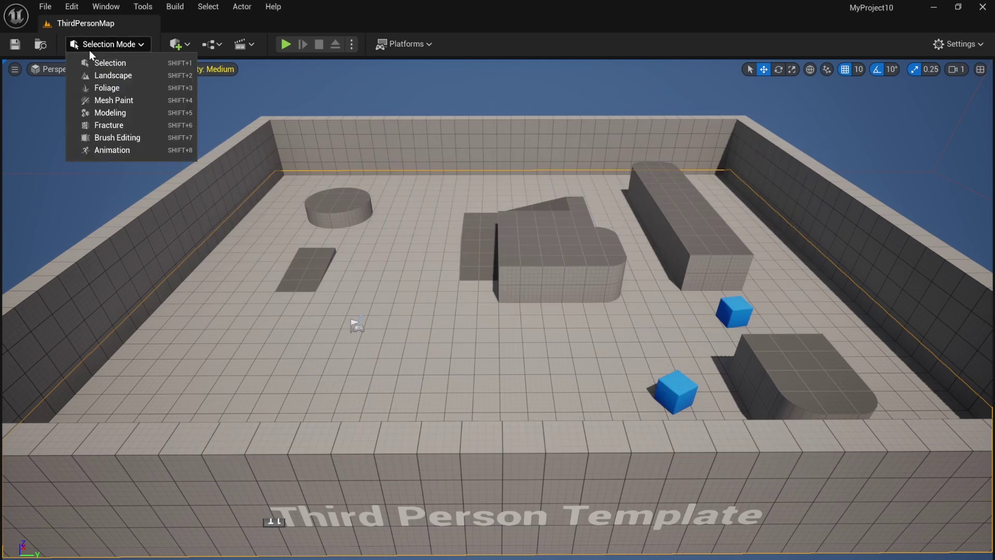
pyautogui.click(101, 87)
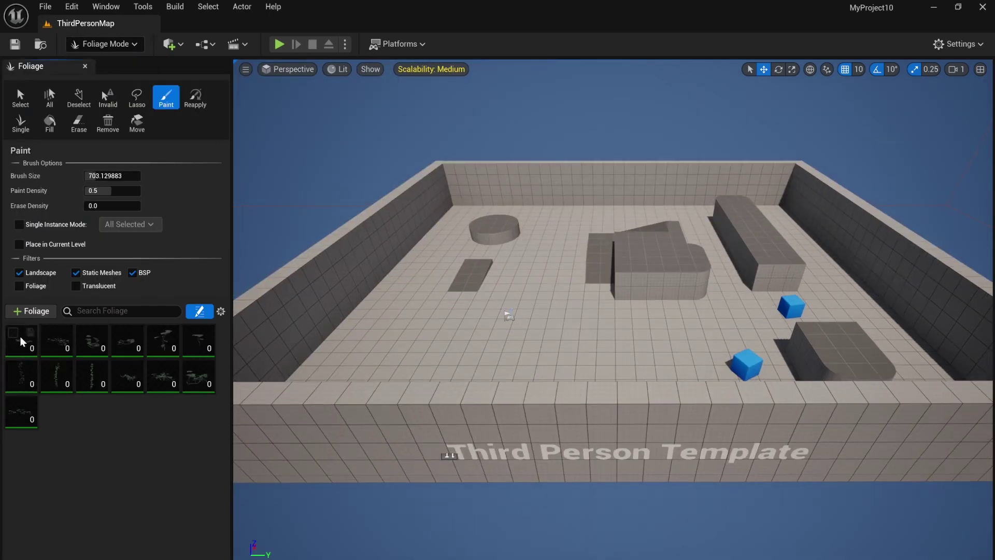
pyautogui.click(21, 340)
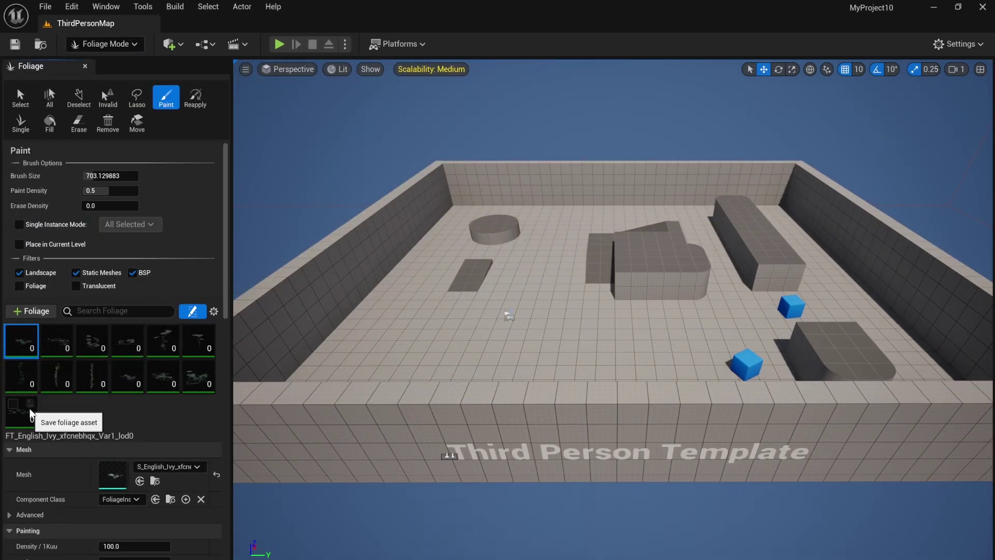
pyautogui.keyDown('shift'); pyautogui.click(23, 412); pyautogui.keyUp('shift')
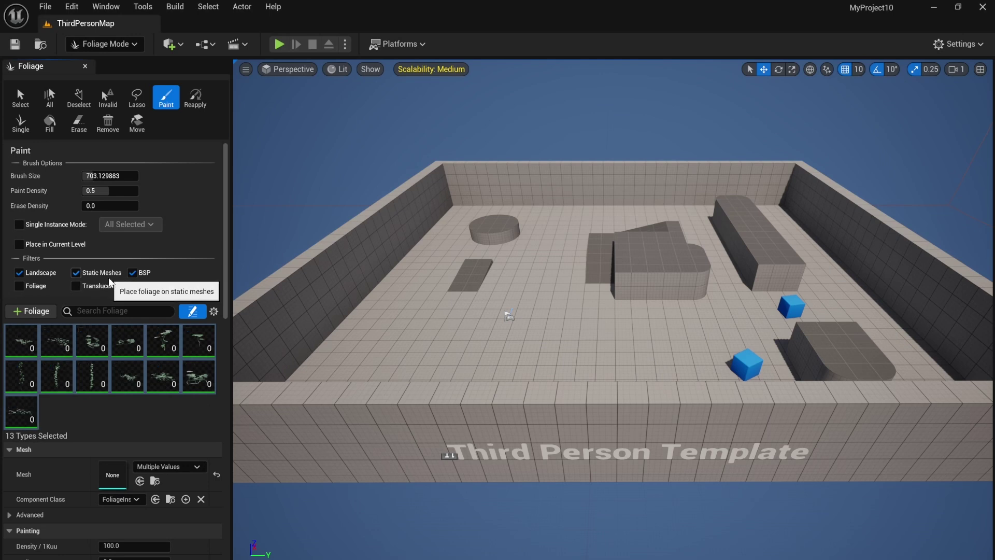
# - Paint ivy across the arena floor with a resized brush, then find TutorialTips in the launcher Library
pyautogui.moveTo(103, 176); pyautogui.dragTo(150, 176)
pyautogui.press('[')
pyautogui.press('[')
pyautogui.press('[')
pyautogui.press('[')
pyautogui.press('[')
pyautogui.press('[')
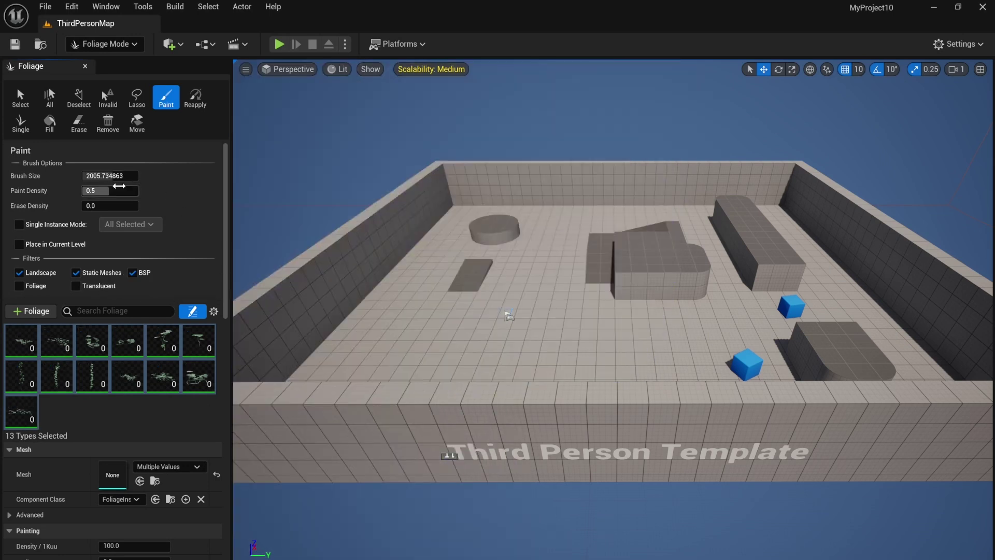
pyautogui.moveTo(467, 259)
pyautogui.mouseDown()
pyautogui.moveTo(733, 222)
pyautogui.moveTo(378, 444)
pyautogui.moveTo(697, 220)
pyautogui.moveTo(766, 422)
pyautogui.moveTo(233, 409)
pyautogui.moveTo(542, 187)
pyautogui.mouseUp()
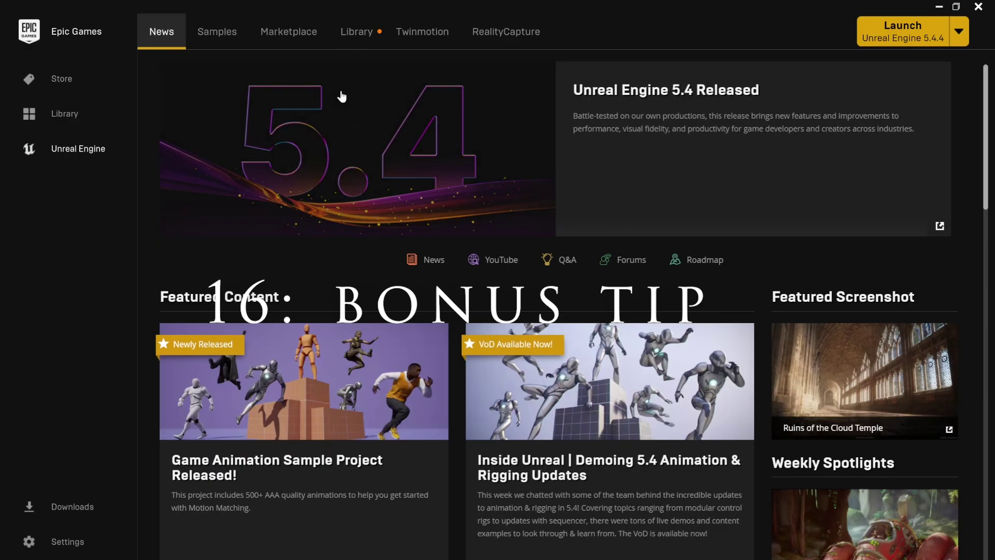
pyautogui.click(356, 32)
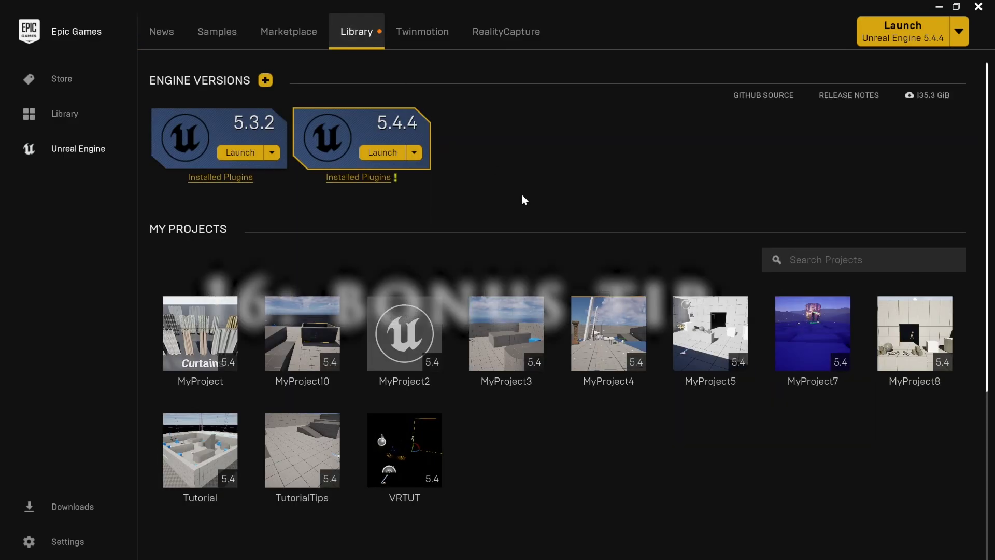
pyautogui.rightClick(295, 425)
# - Open the TutorialTips folder, select all six items and delete them
pyautogui.click(357, 456)
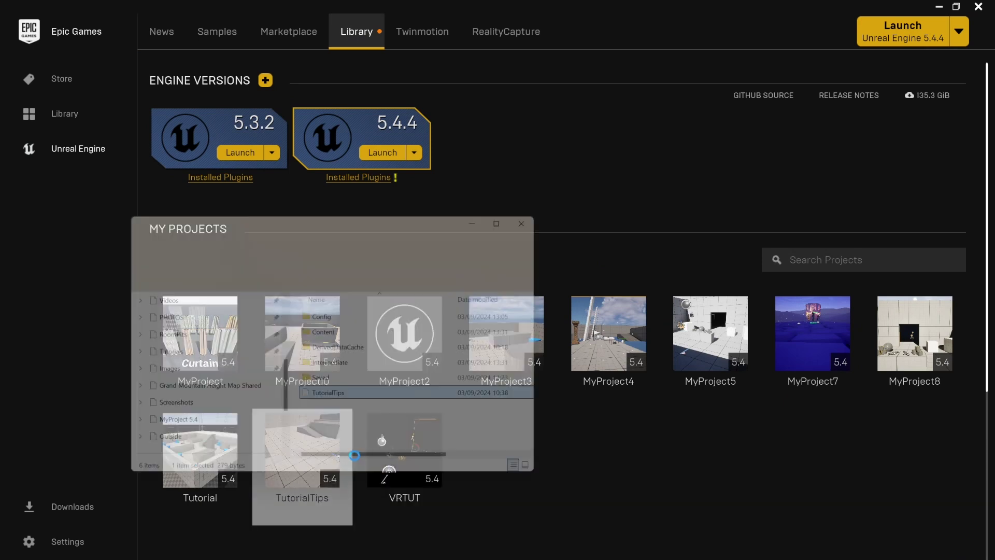
pyautogui.hotkey('ctrl', 'a')
pyautogui.rightClick(347, 320)
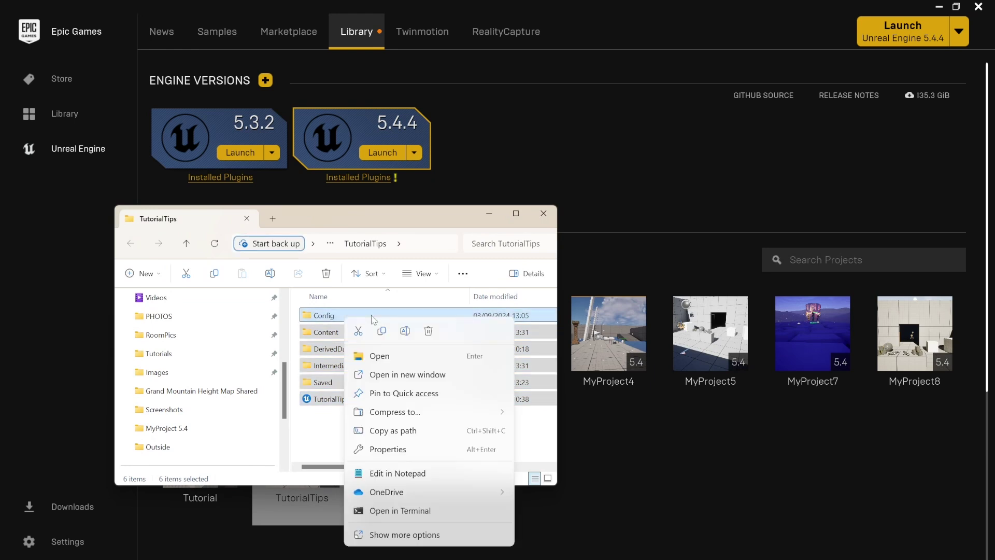
pyautogui.press('Escape')
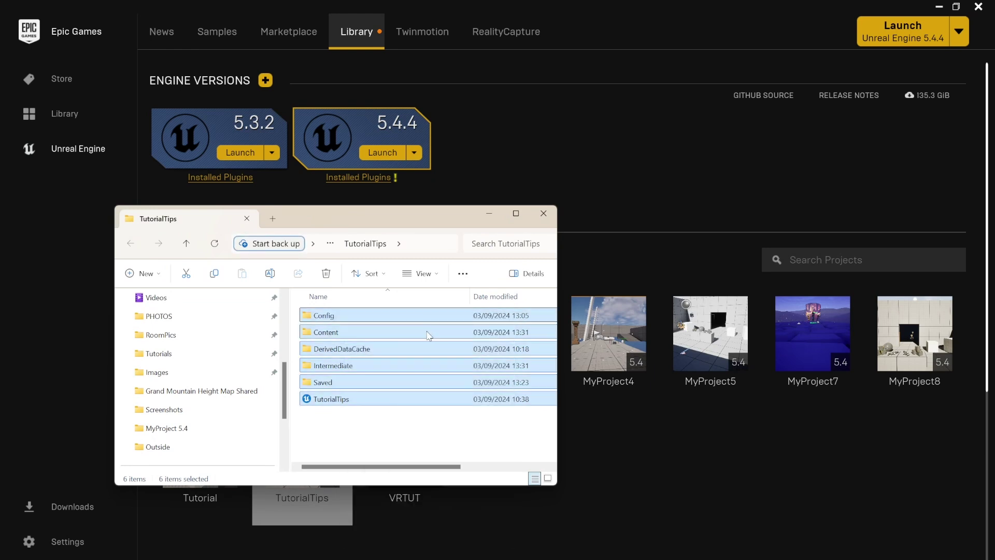
pyautogui.press('Delete')
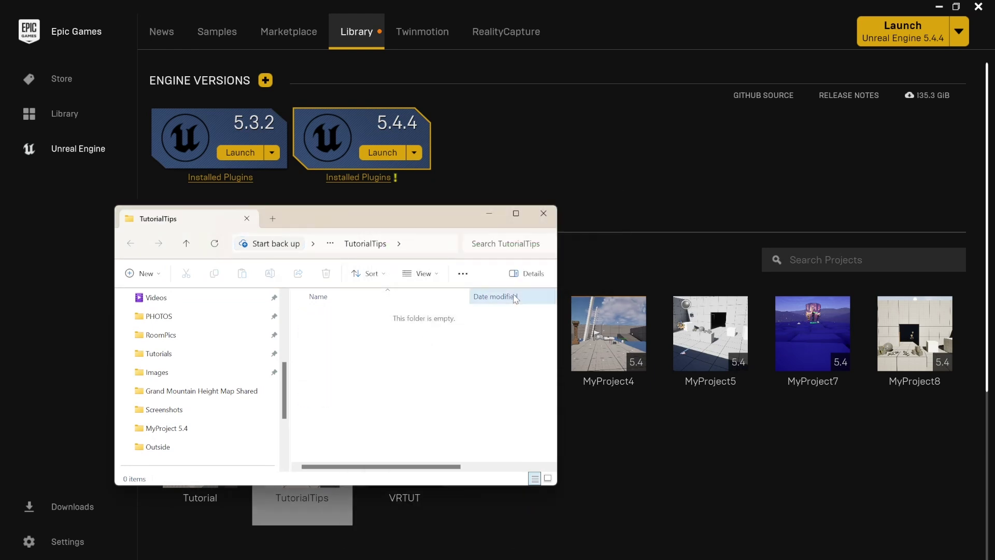